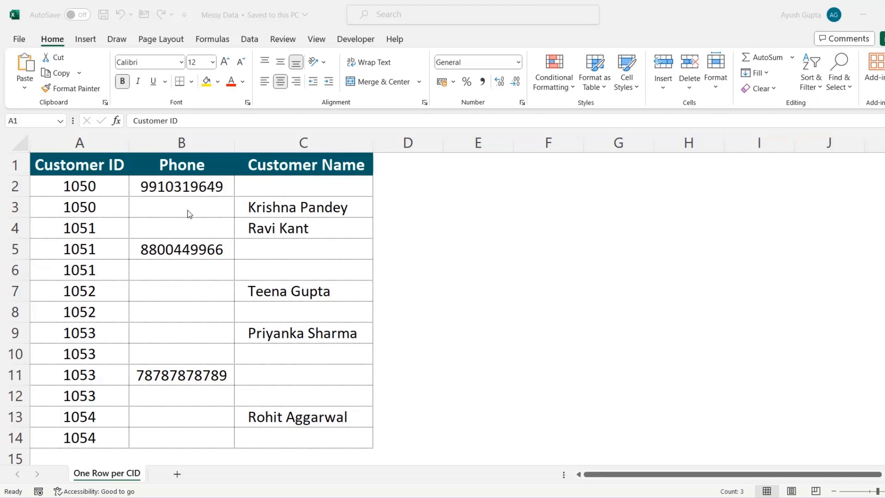
- Switch to Power BI Desktop and load the One Row per CID sheet from Messy Data.xlsx into the Power Query Editor
click(147, 230)
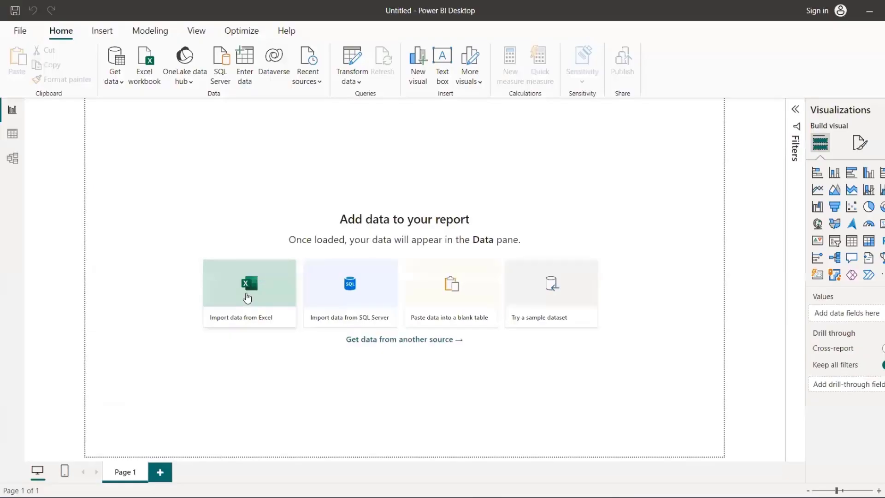
click(248, 298)
double_click(133, 95)
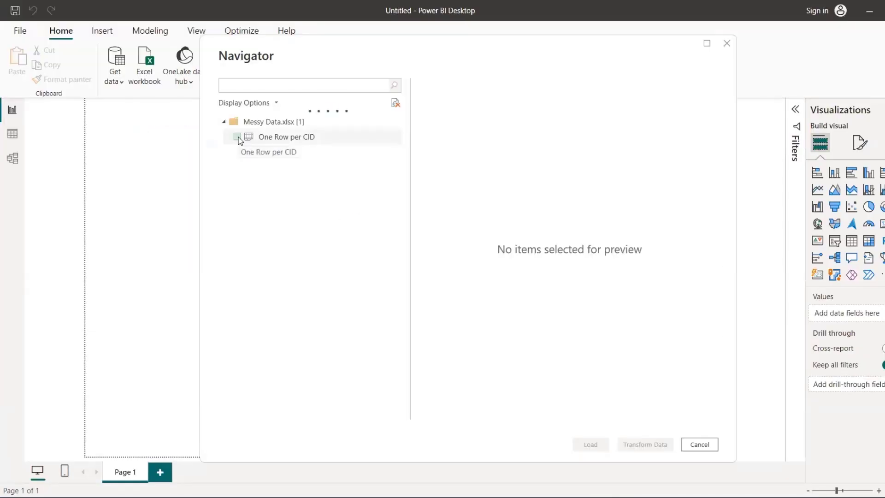
click(238, 137)
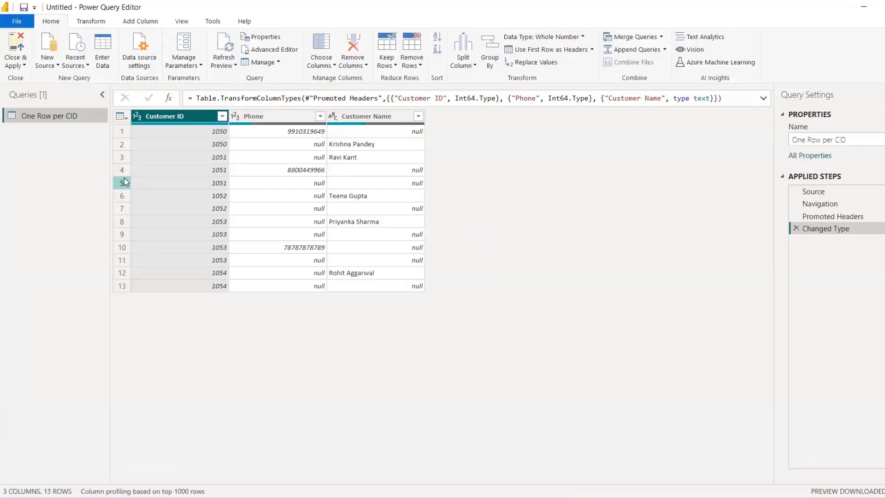
- Duplicate the One Row per CID query and rename the copy as Name
right_click(71, 118)
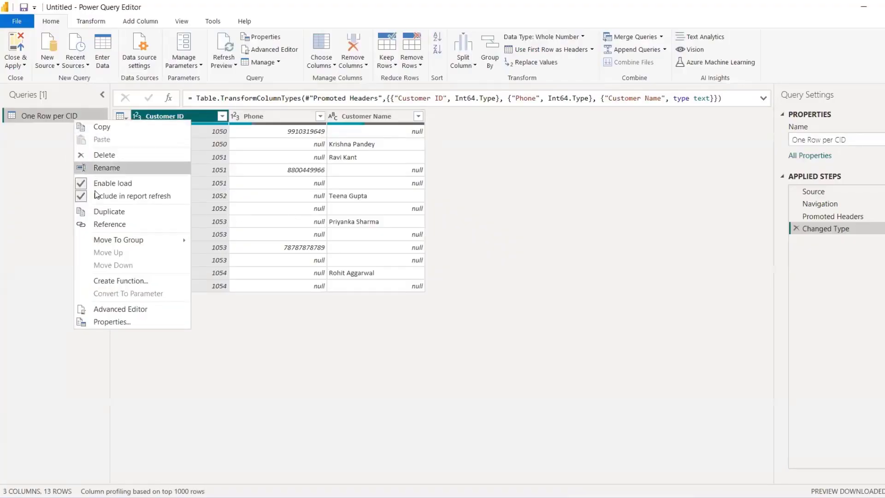
click(215, 191)
click(825, 141)
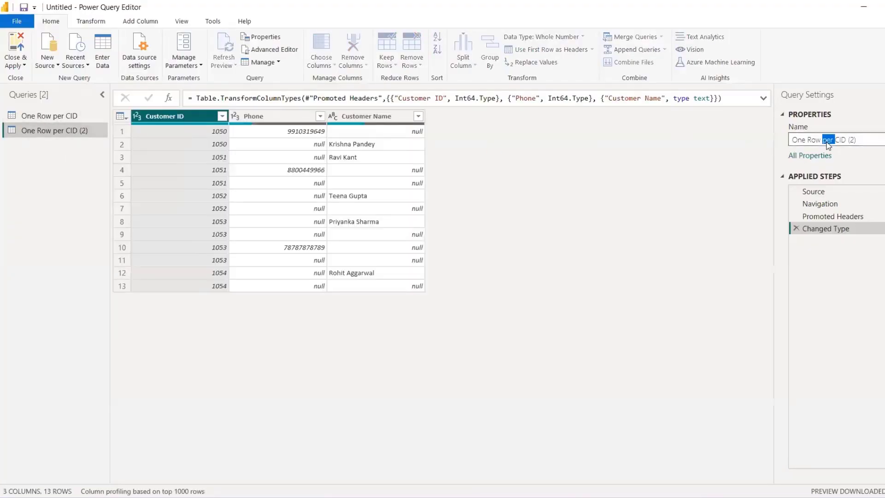
text(Name)
key(Return)
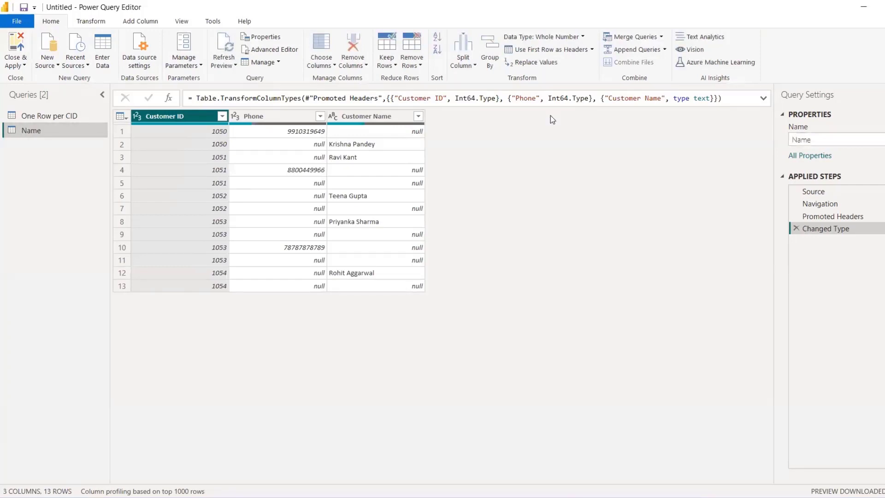
- Remove the Phone column from the Name query and filter the null values out of Customer Name
click(226, 122)
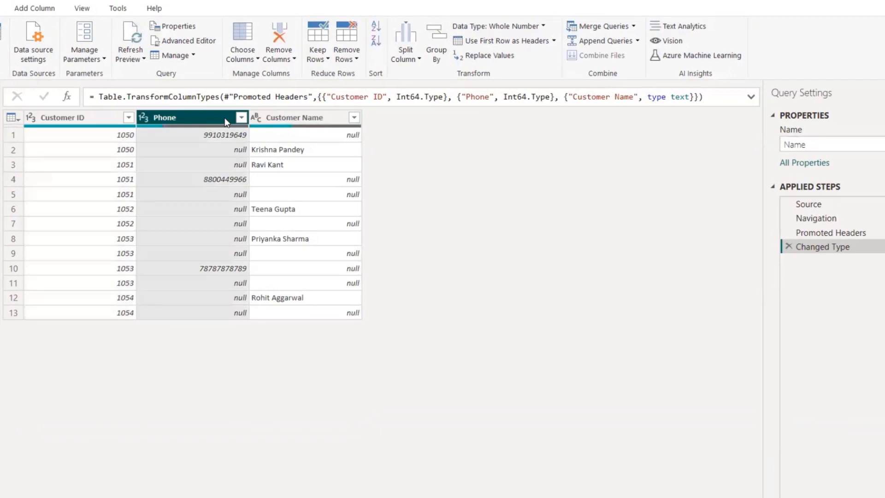
right_click(225, 121)
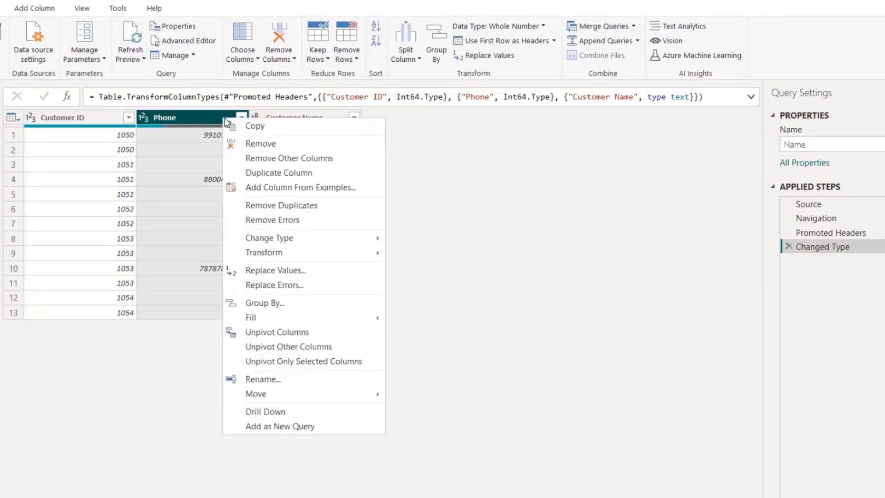
click(254, 143)
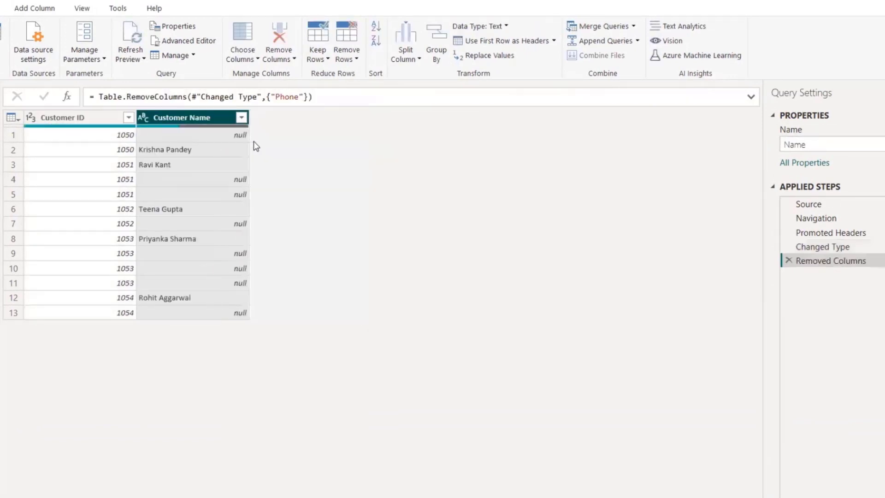
click(242, 118)
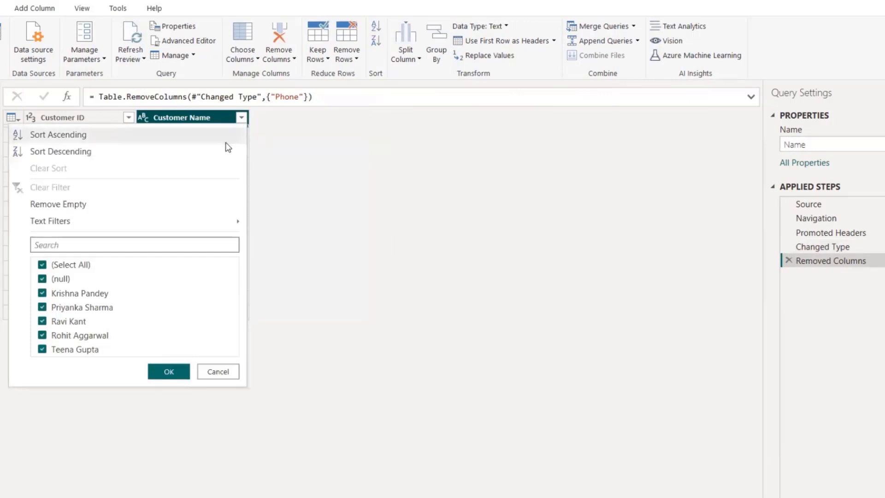
click(65, 279)
click(168, 375)
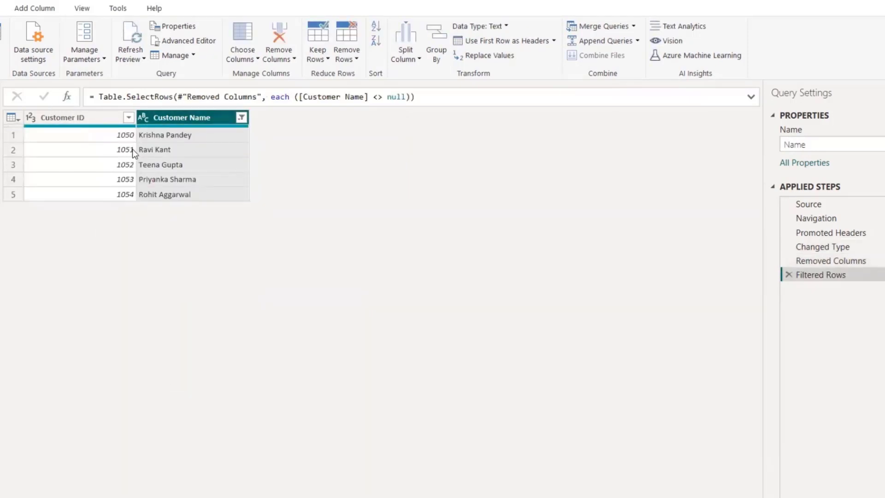
- Remove duplicate rows across the entire table of the Name query
click(104, 118)
key(ctrl+a)
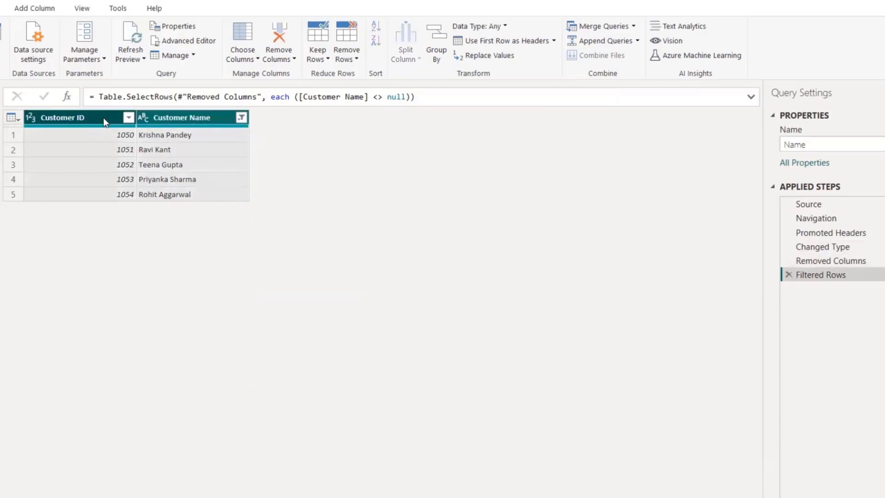
click(23, 121)
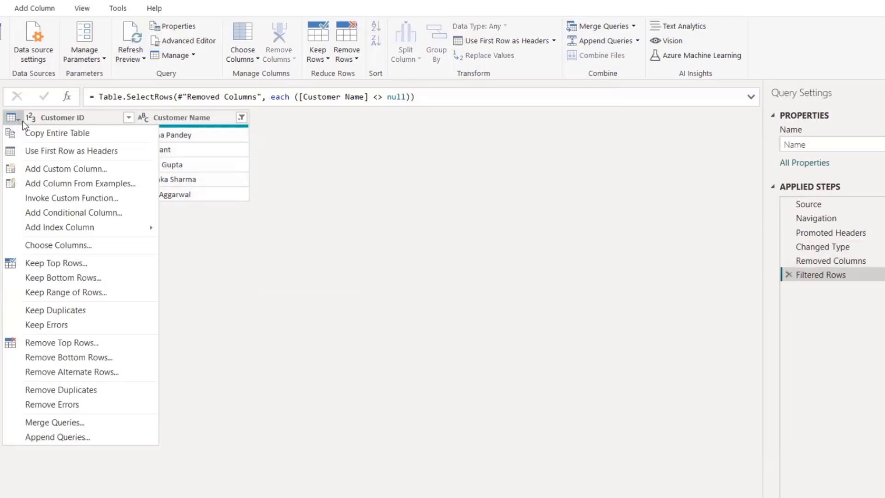
click(62, 390)
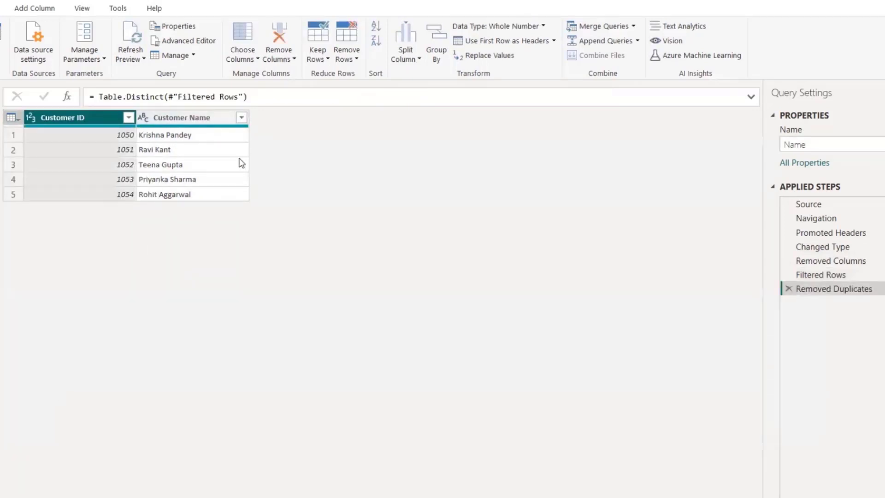
- Duplicate the original One Row per CID query again and rename the new copy as Phone
click(8, 118)
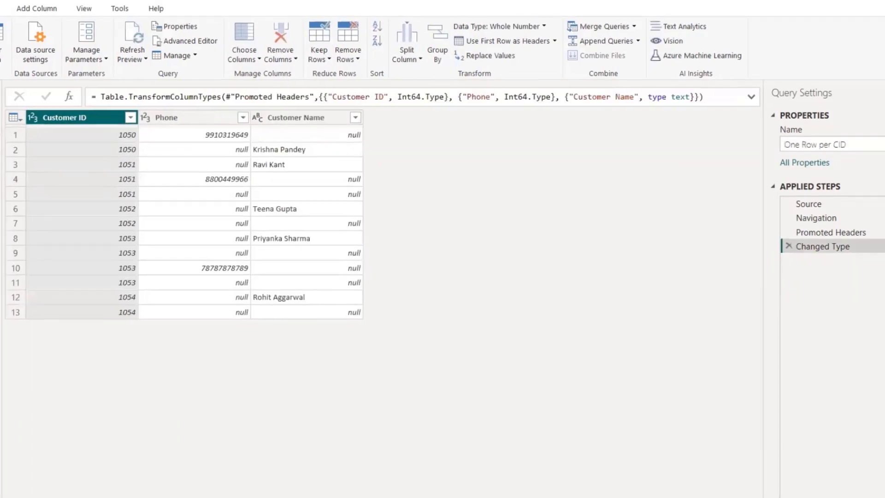
right_click(46, 115)
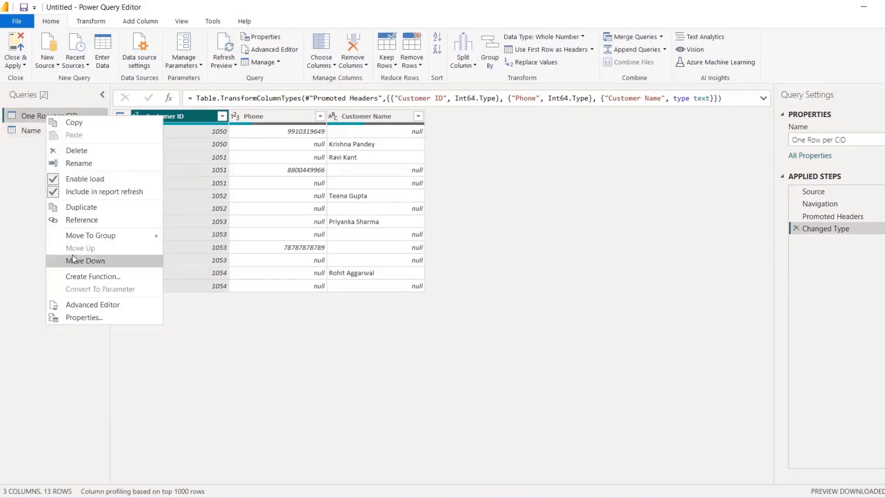
click(93, 209)
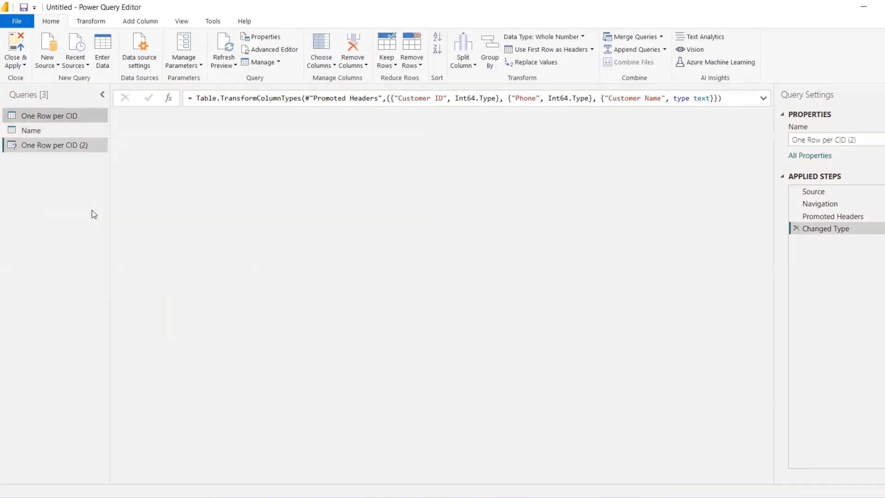
click(865, 140)
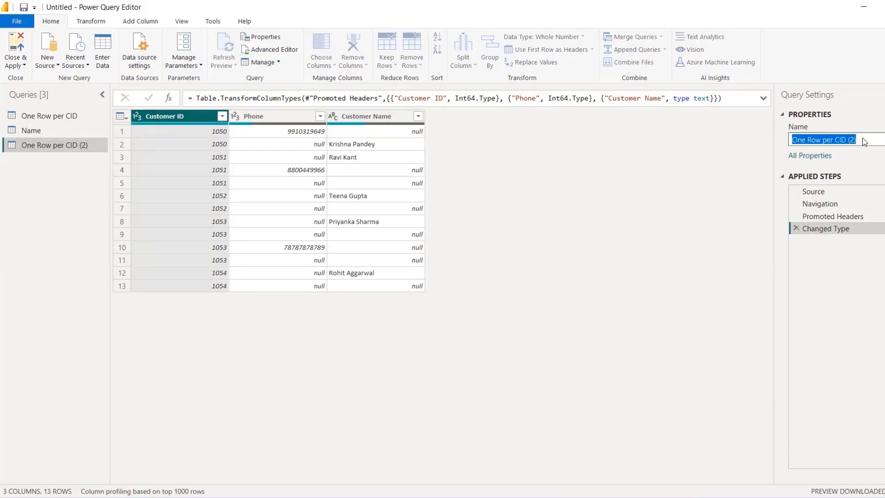
text(Phone)
key(Return)
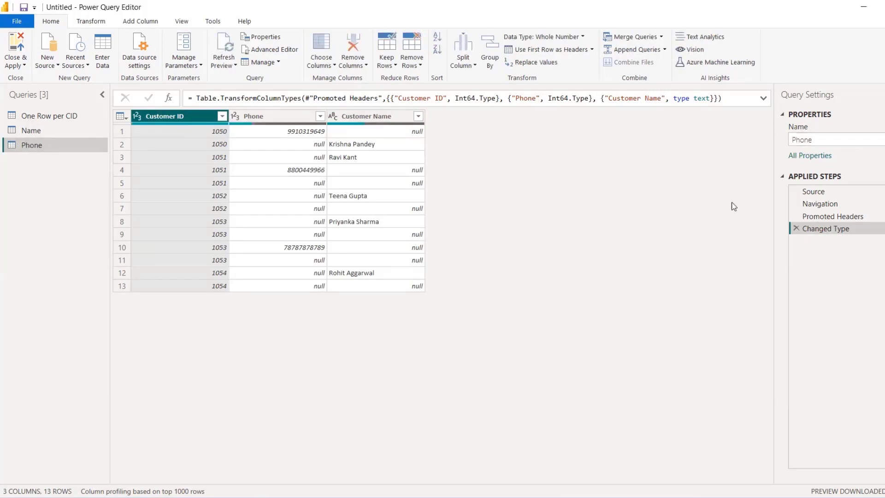
- Remove the Customer Name column from the Phone query and filter the null values out of the Phone column
click(366, 116)
right_click(385, 118)
click(398, 141)
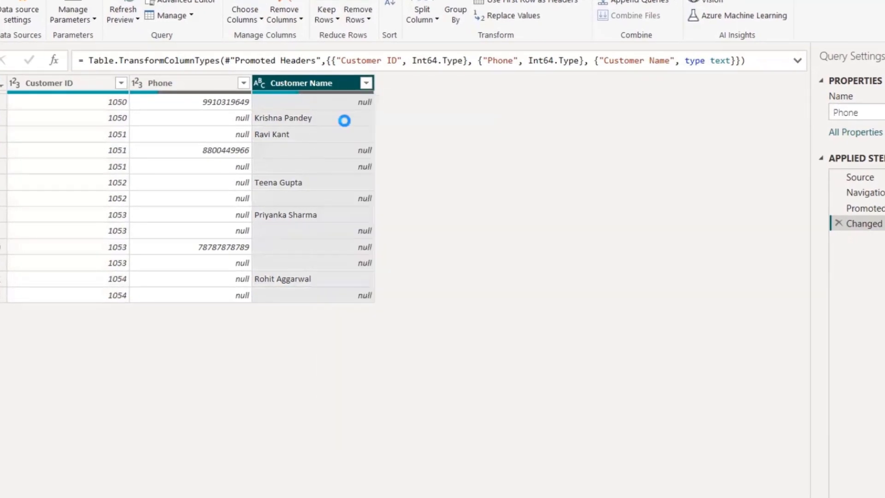
click(244, 83)
click(47, 258)
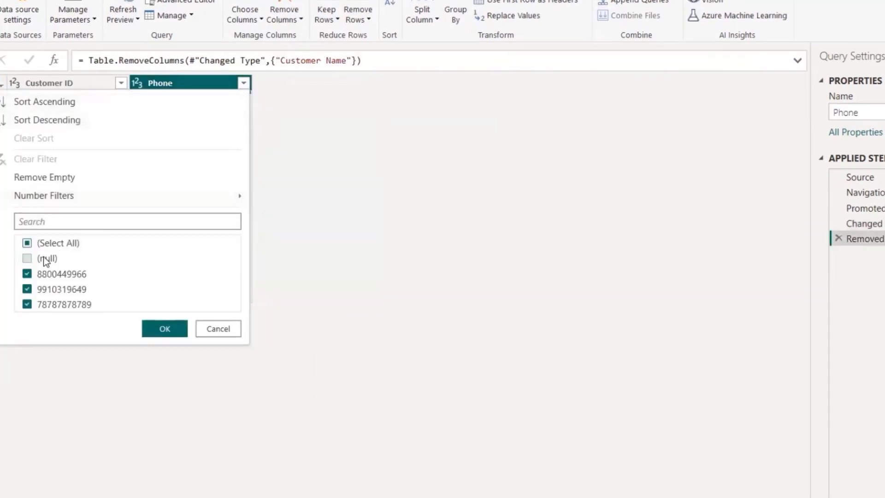
click(143, 329)
- Remove duplicate rows across the entire table of the Phone query
click(63, 92)
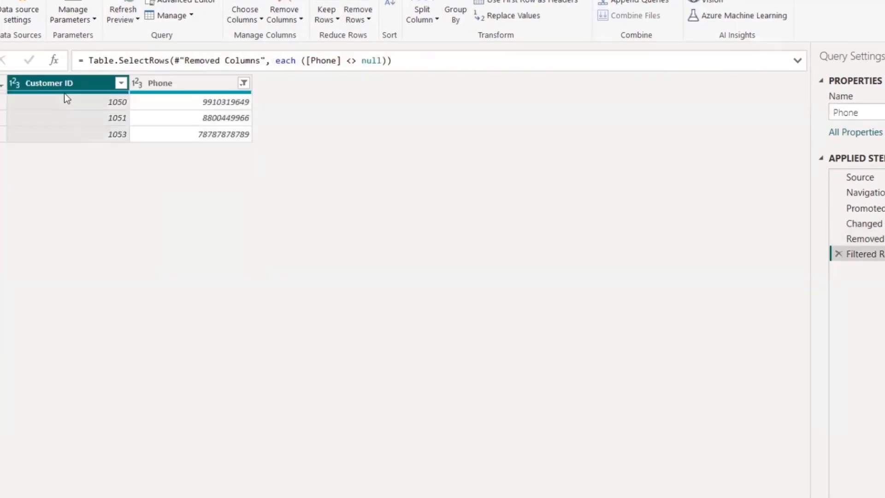
click(3, 83)
click(47, 381)
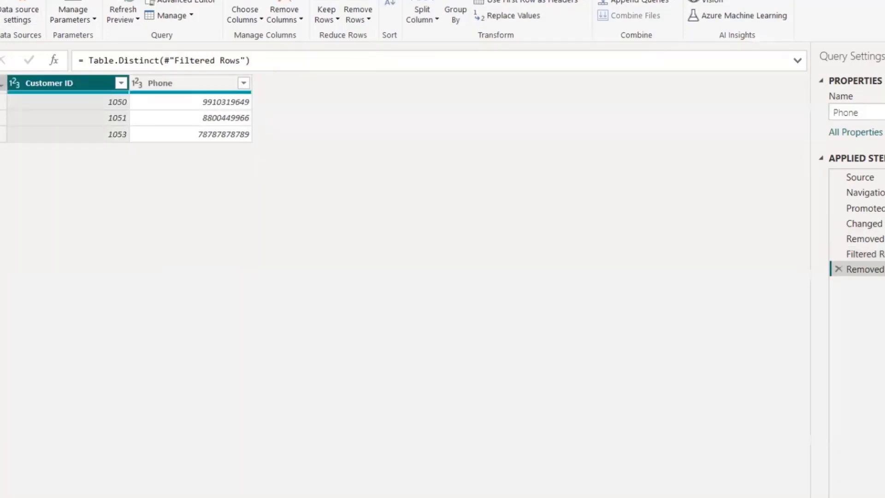
- Merge the Name query with the Phone query as a new query, matching on Customer ID with a Left Outer join
click(31, 130)
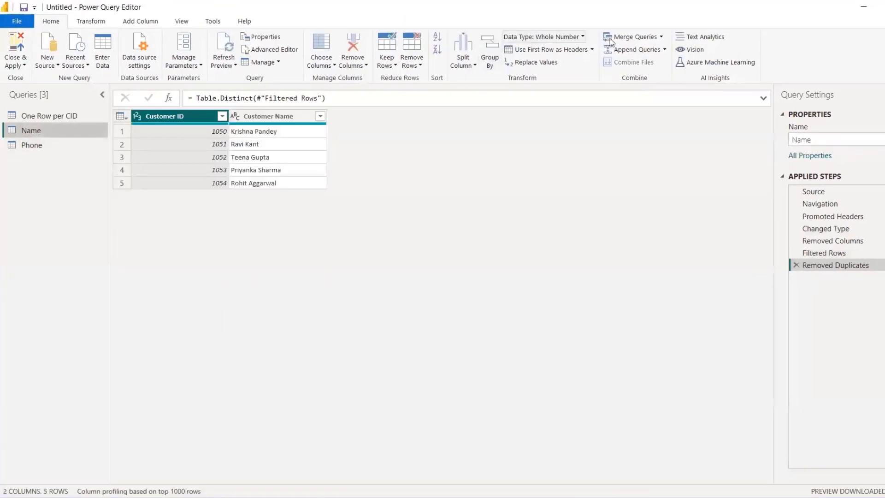
click(662, 37)
click(658, 66)
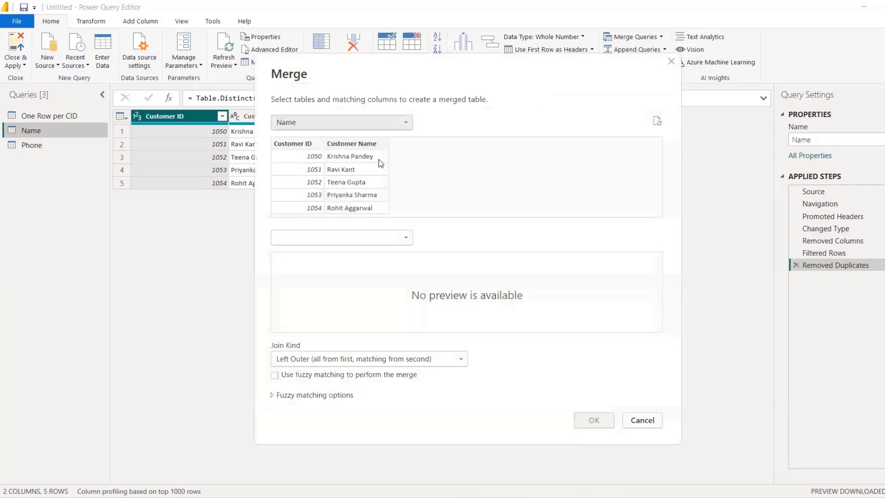
click(330, 233)
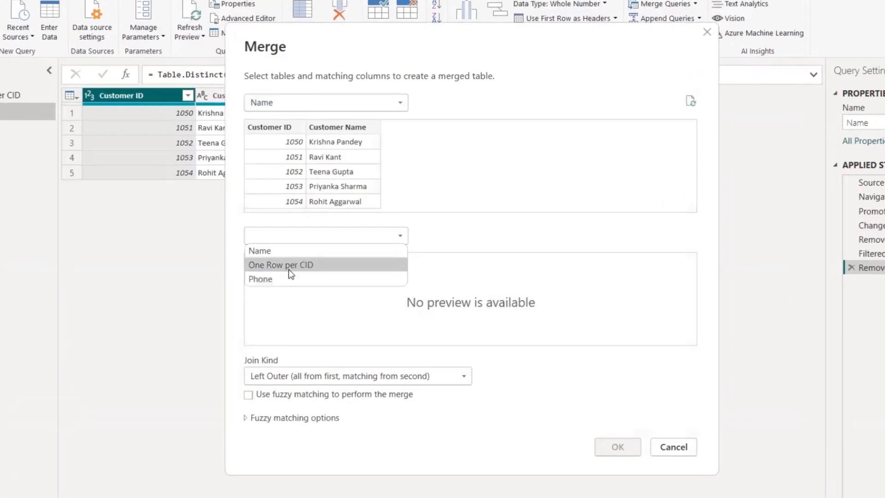
click(300, 277)
click(258, 117)
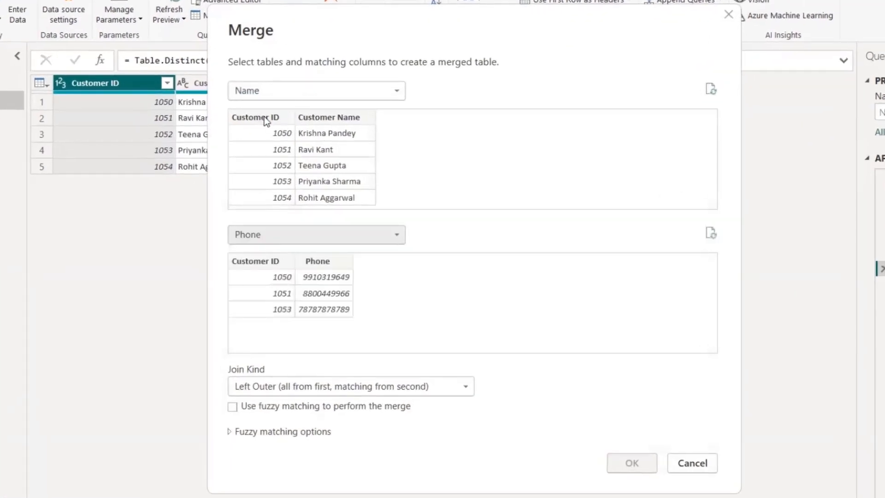
click(262, 261)
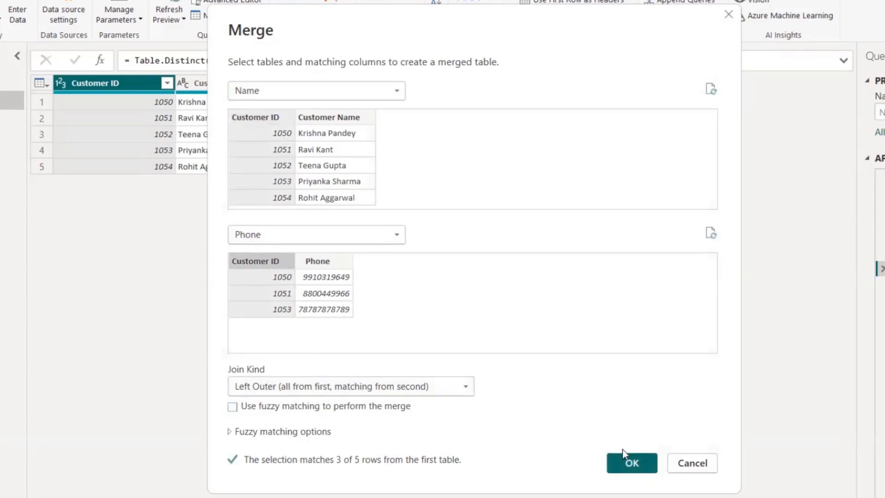
click(633, 463)
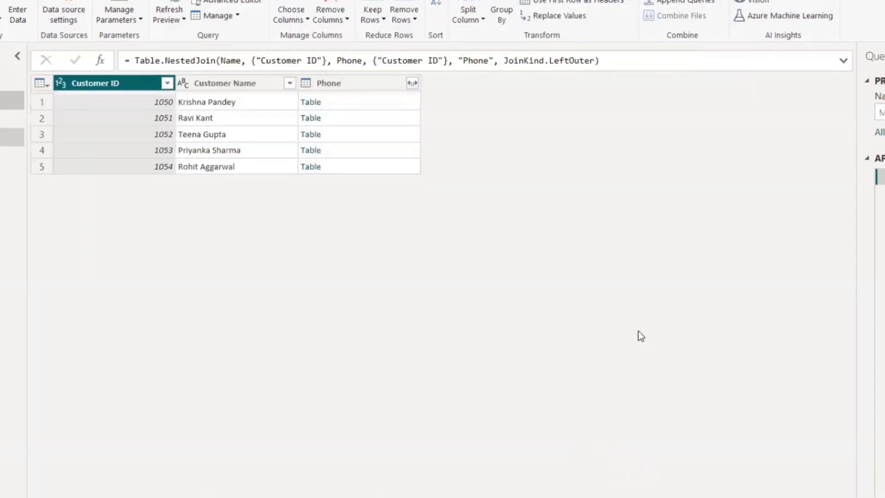
- Rename the merged query as Final CID
double_click(860, 130)
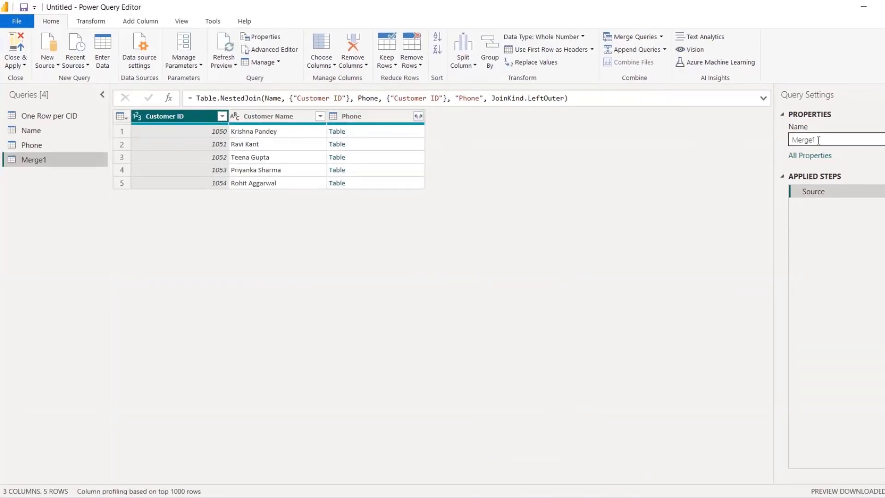
text(Final C)
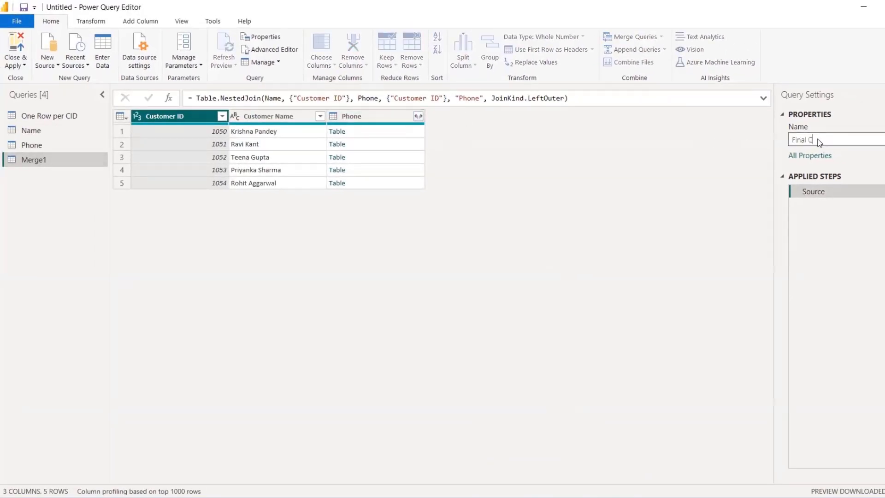
text(ID)
key(Return)
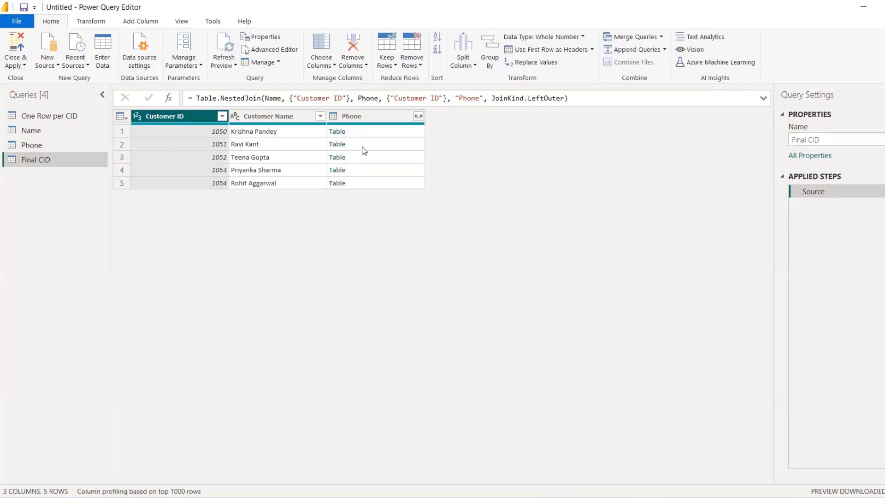
- Expand the nested Phone table in Final CID to only its Phone column, without the original column name as prefix
click(419, 116)
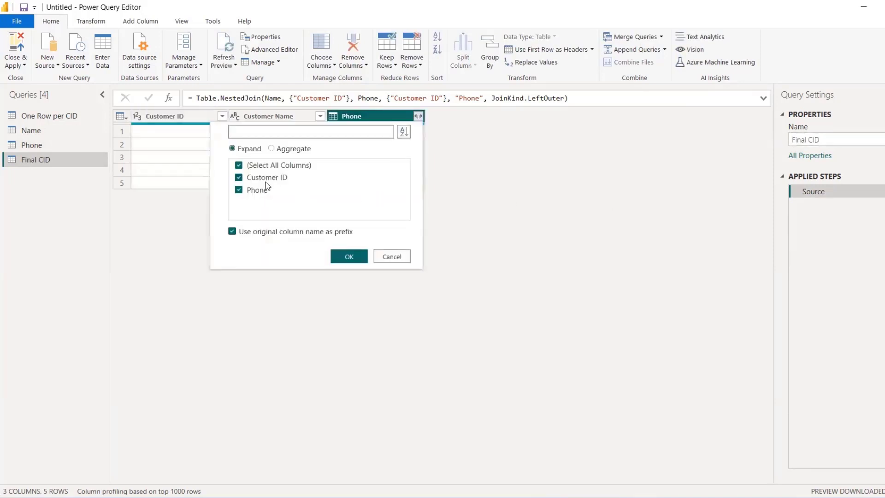
click(266, 180)
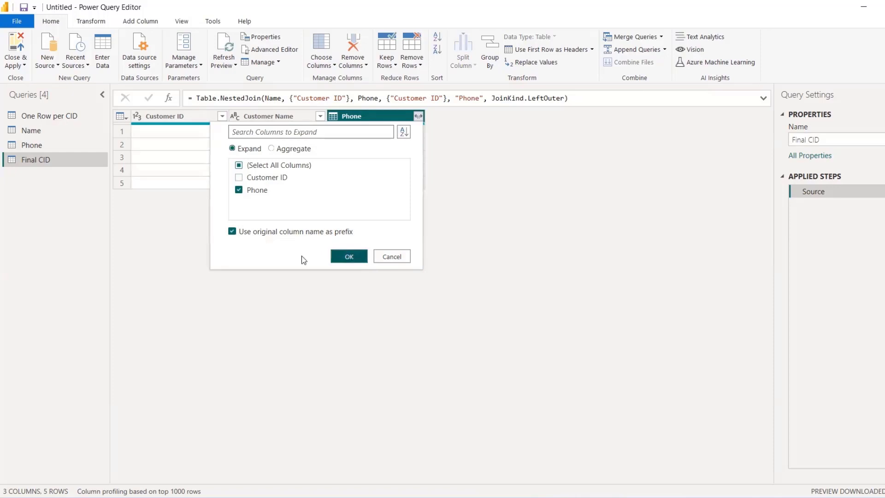
click(236, 233)
click(350, 261)
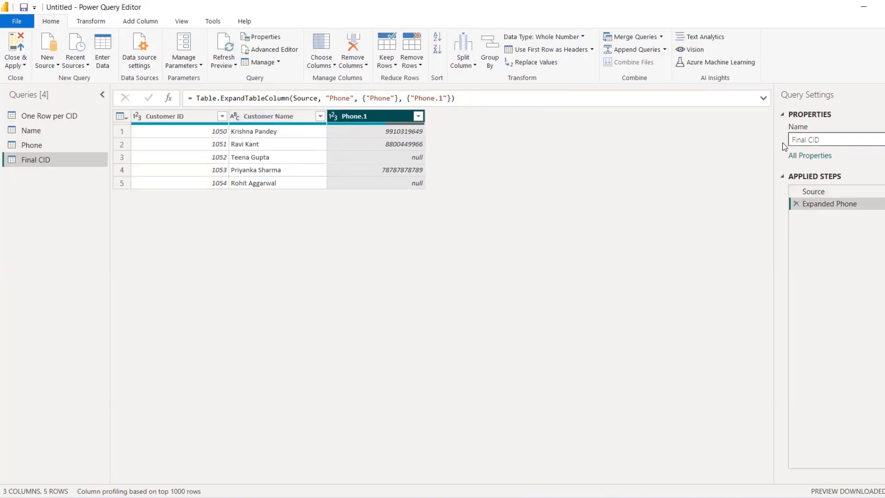
- Rename the Phone.1 column in the Final CID query as Phone
double_click(364, 117)
text(Phone)
key(Return)
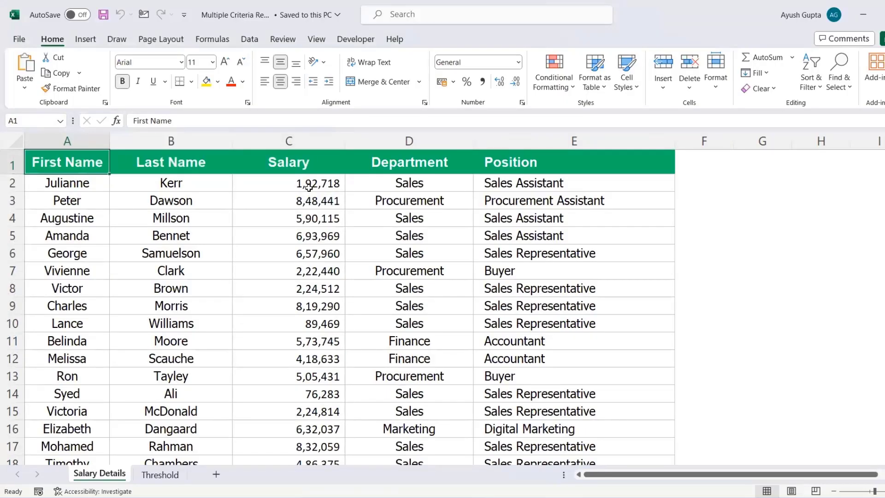
- Examine the department thresholds and report requirements on the Threshold sheet and the employee records on the Salary Details sheet
click(154, 478)
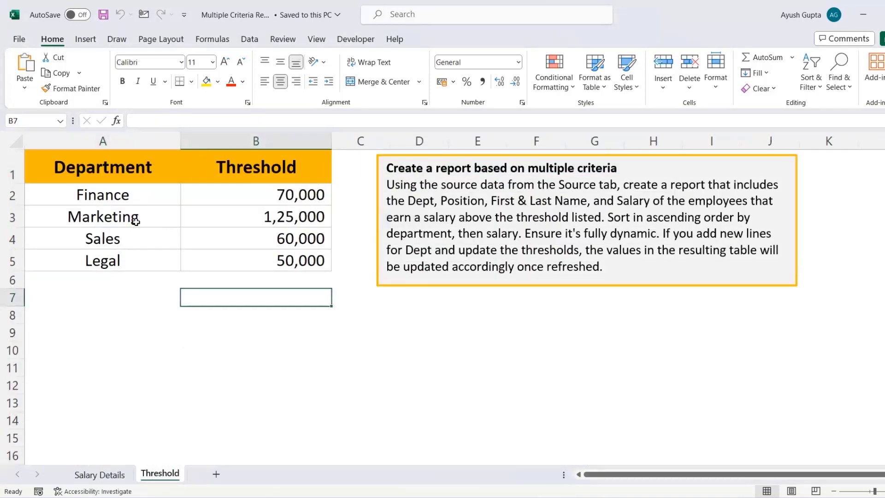
click(125, 196)
click(124, 233)
click(127, 260)
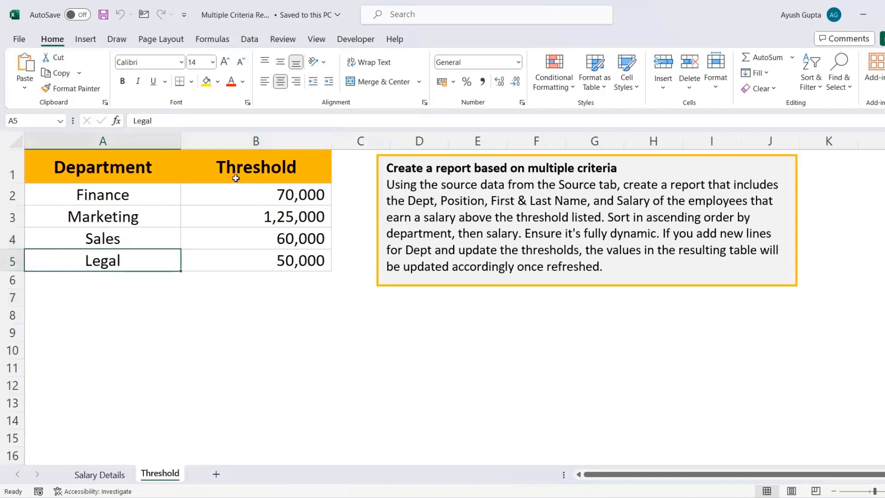
drag(292, 199, 293, 258)
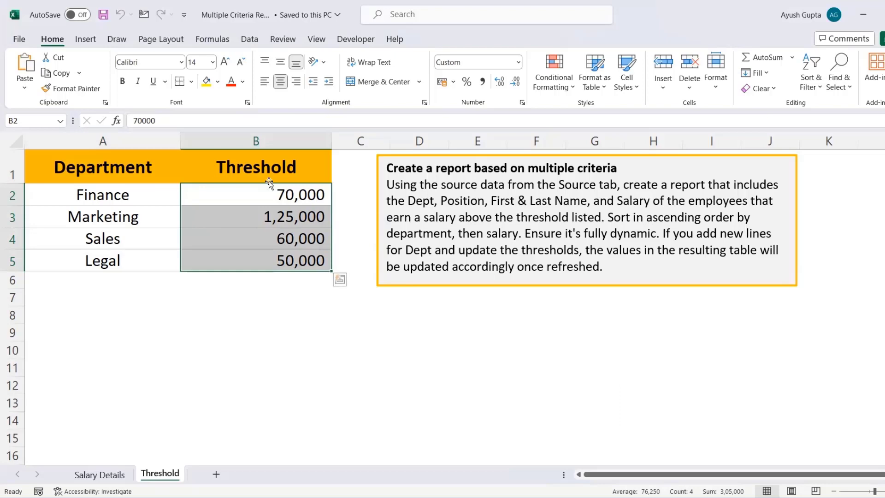
drag(159, 175, 156, 255)
click(282, 171)
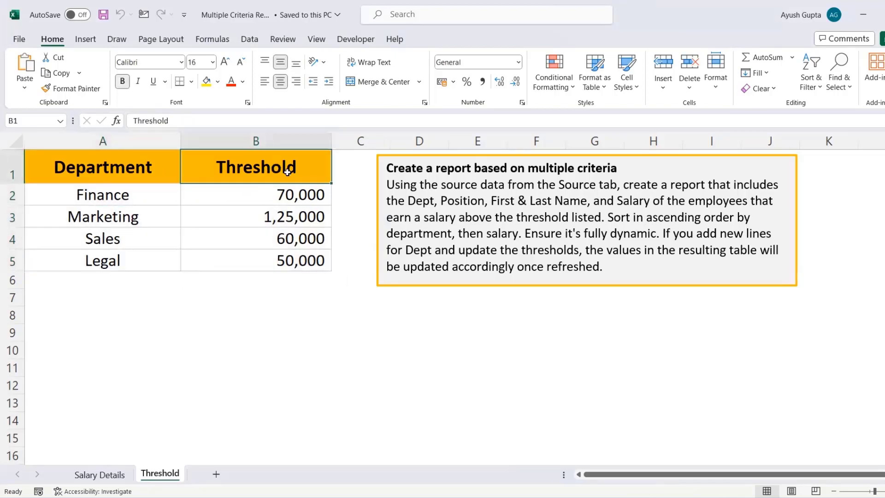
click(85, 474)
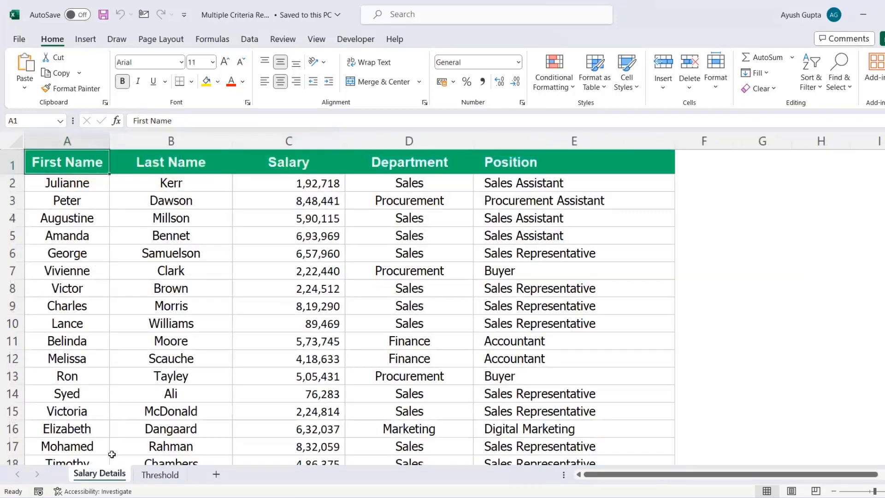
click(160, 475)
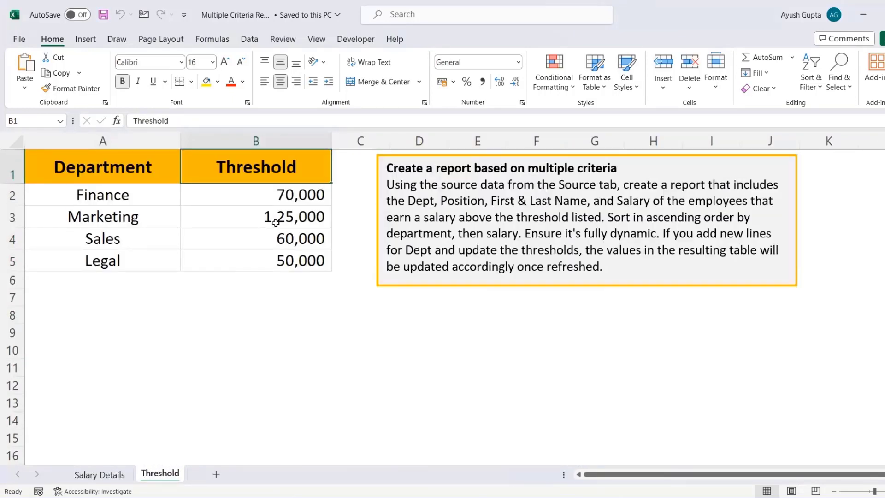
click(100, 475)
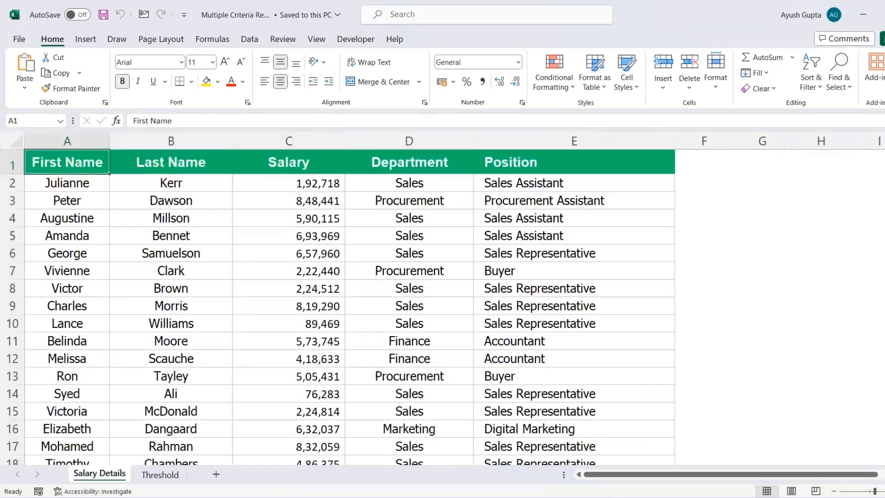
- Switch to Power Query Editor and import the Salary Details and Threshold sheets from the Multiple Criteria Report workbook
click(590, 497)
click(550, 448)
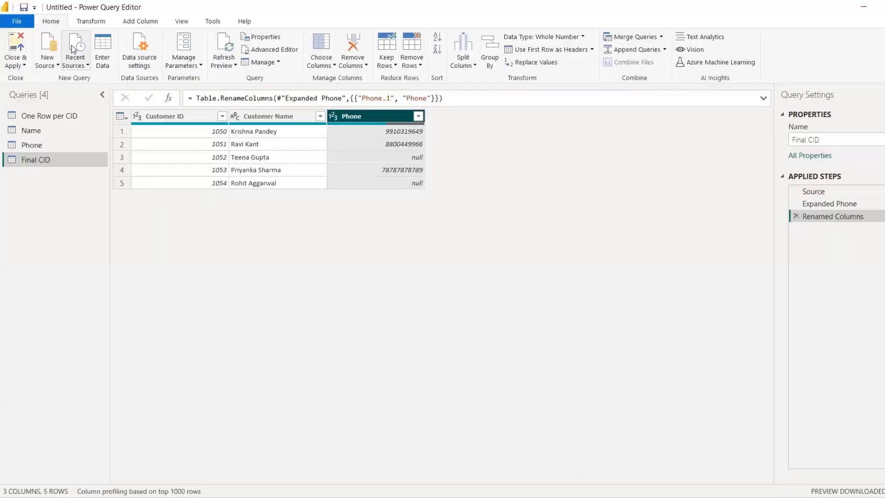
click(57, 54)
click(66, 90)
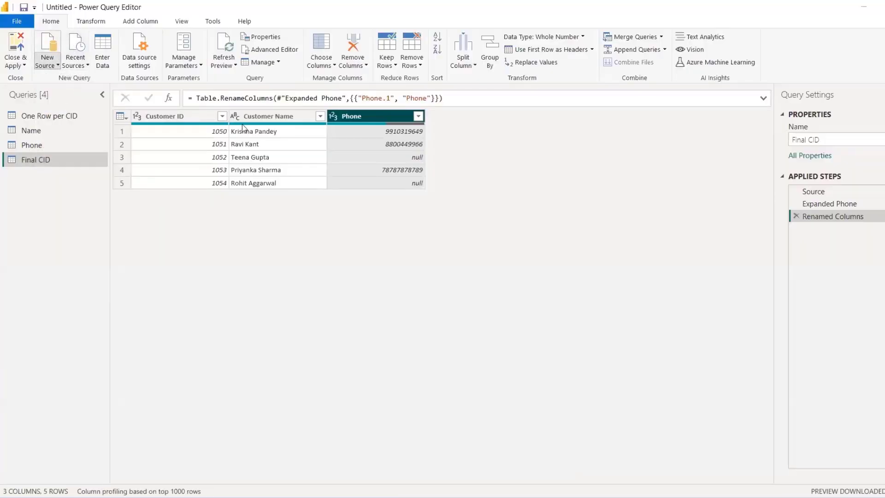
click(162, 121)
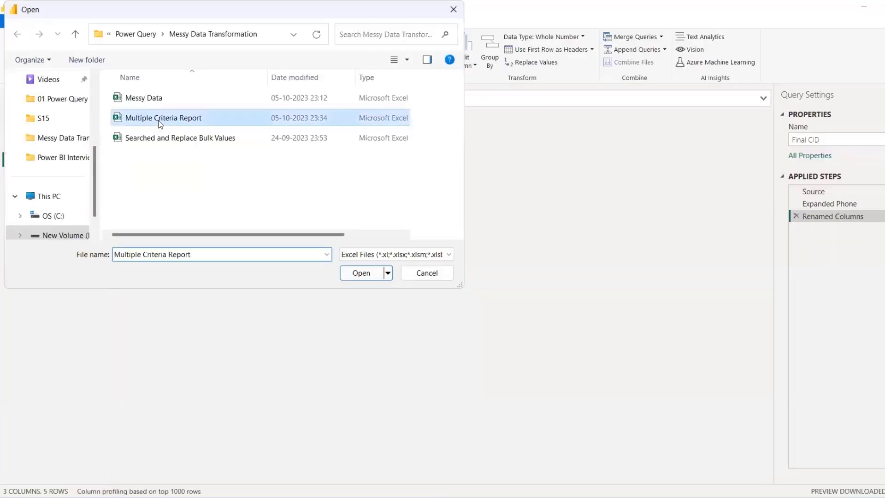
click(355, 275)
click(237, 136)
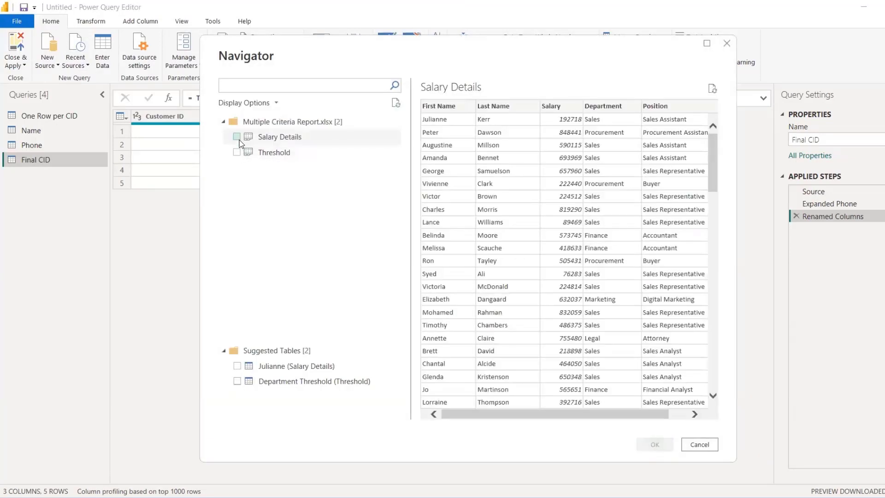
click(238, 154)
click(659, 442)
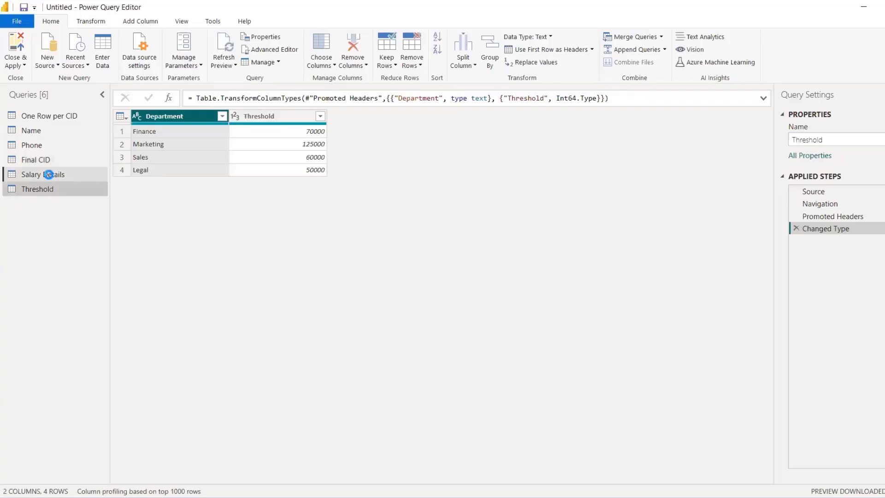
- Merge the Salary Details query with the Threshold query as a new query, matching on Department with a Left Outer join
click(47, 175)
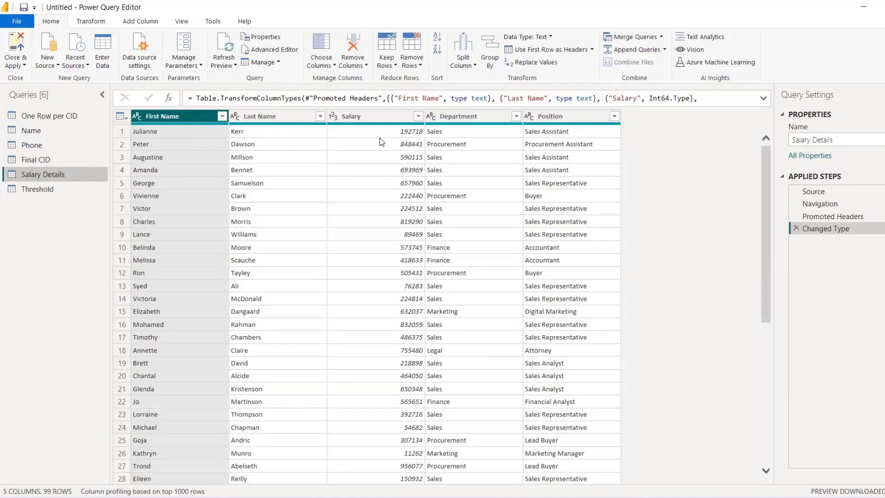
click(60, 189)
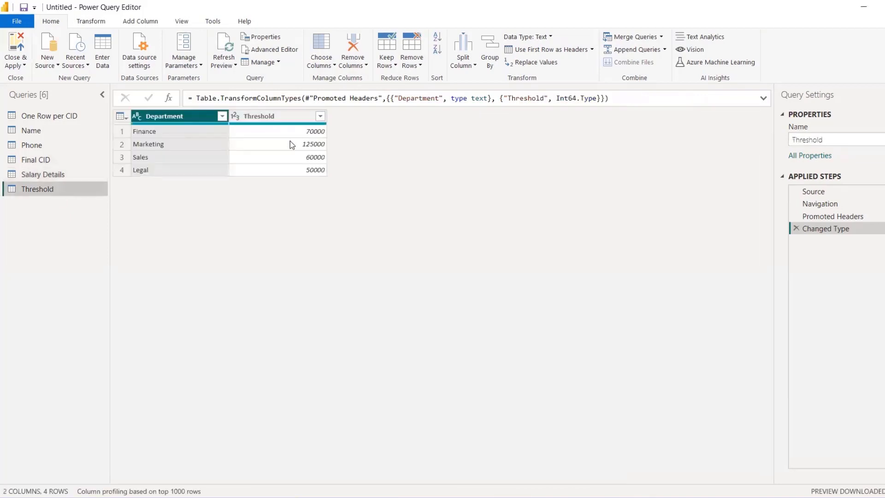
click(73, 173)
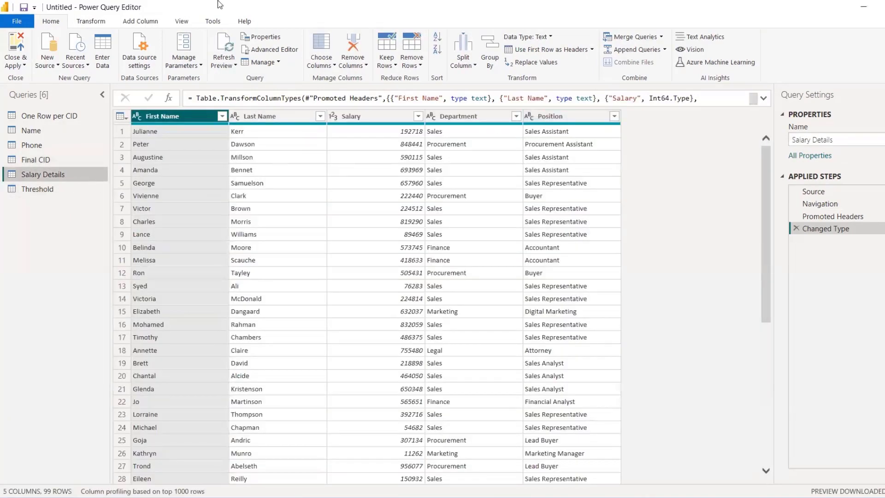
click(662, 36)
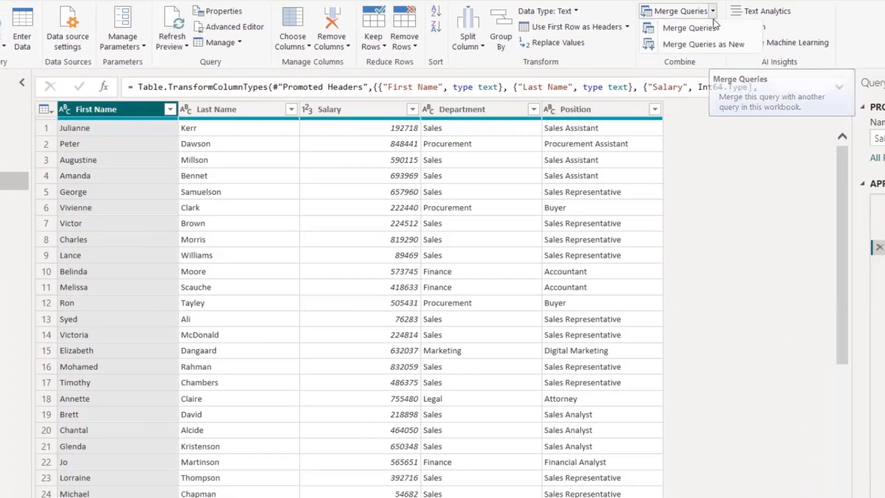
click(710, 44)
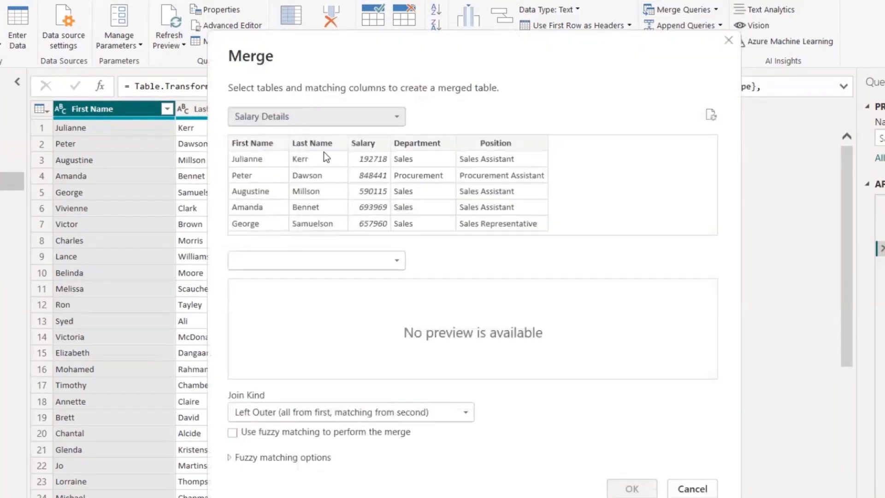
click(409, 148)
click(340, 268)
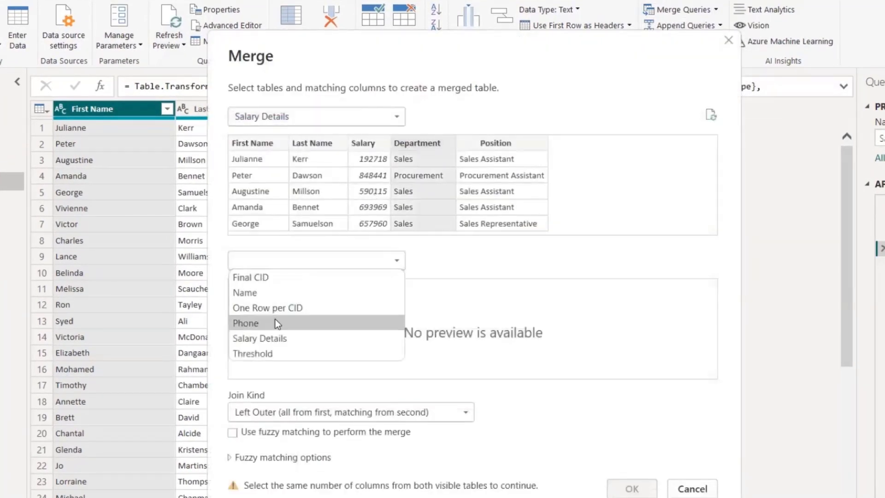
click(272, 352)
click(280, 298)
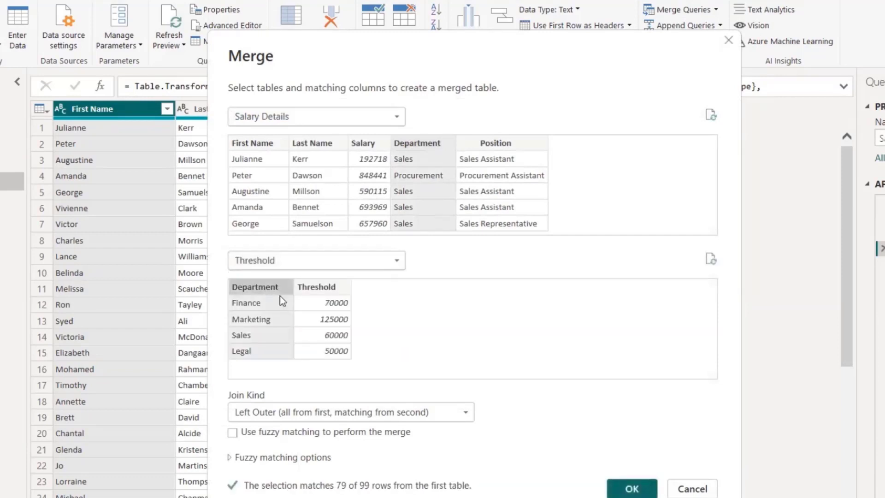
click(632, 488)
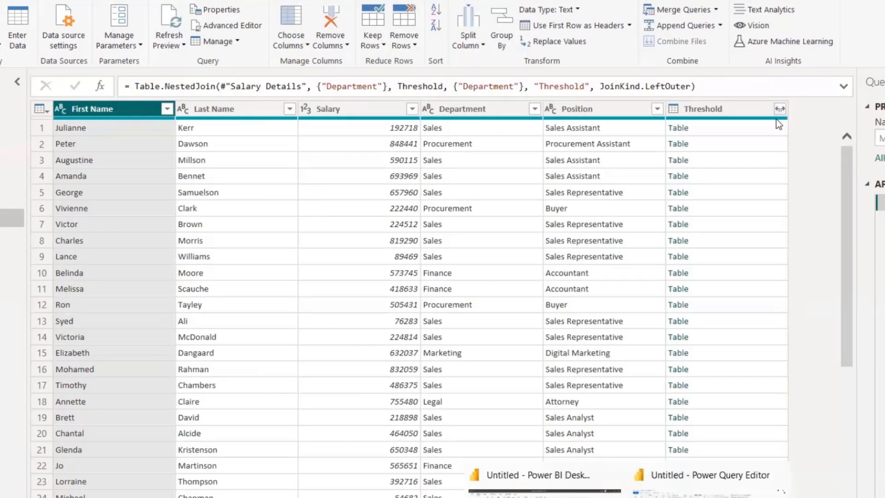
- Expand the nested Threshold table to its Department and Threshold columns, using the original column name as prefix
click(780, 110)
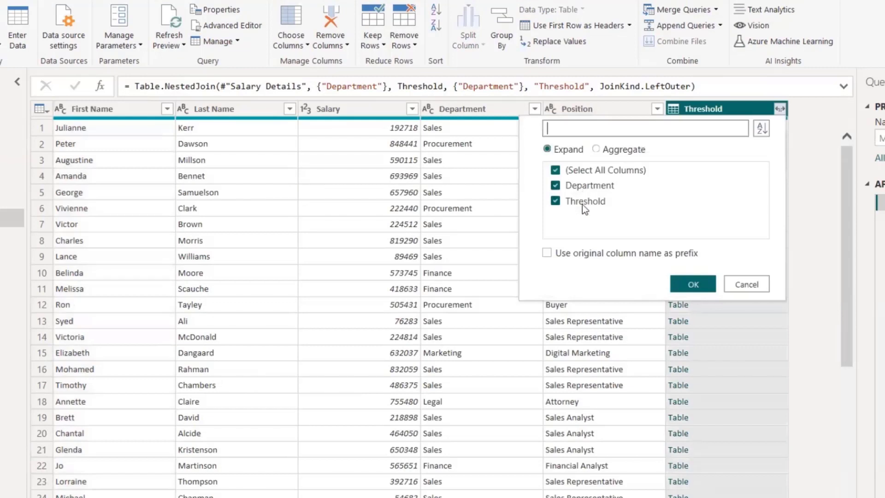
click(548, 253)
click(693, 286)
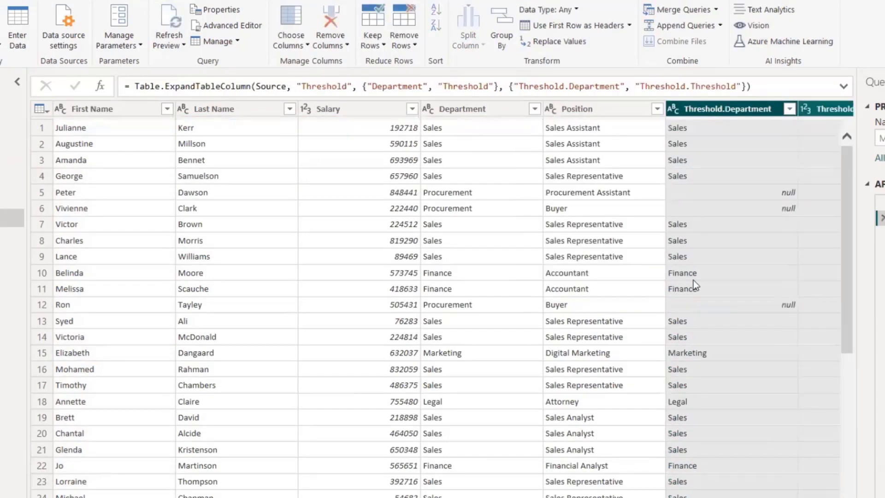
- Rename the merged salary query as Final Salary
double_click(880, 138)
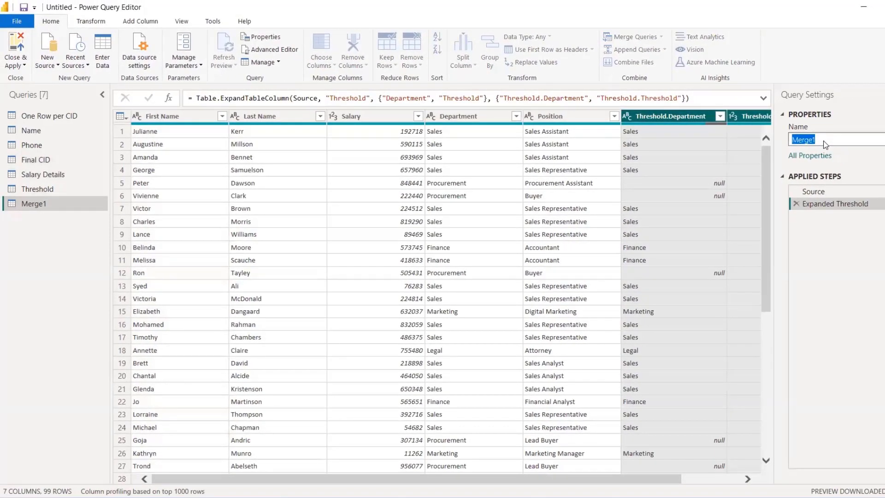
text(Final Salary)
key(Return)
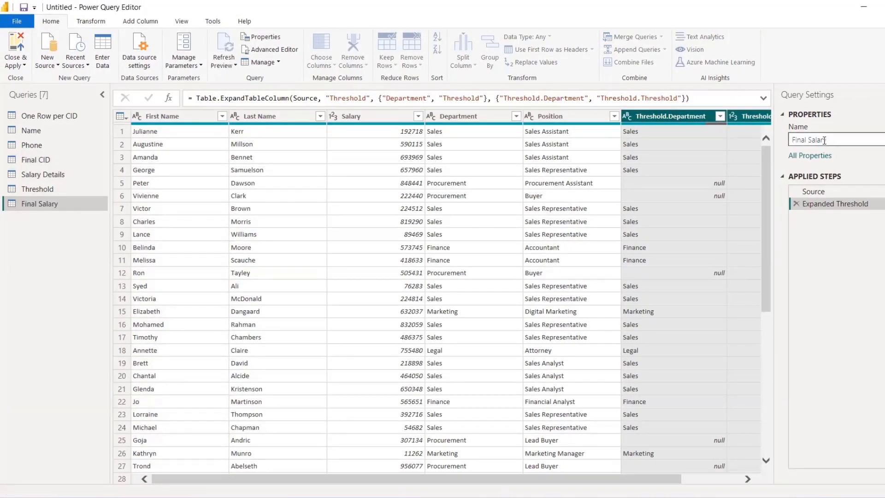
- Filter the null rows out of the Threshold.Threshold column in Final Salary
scroll(710, 172, right, 3)
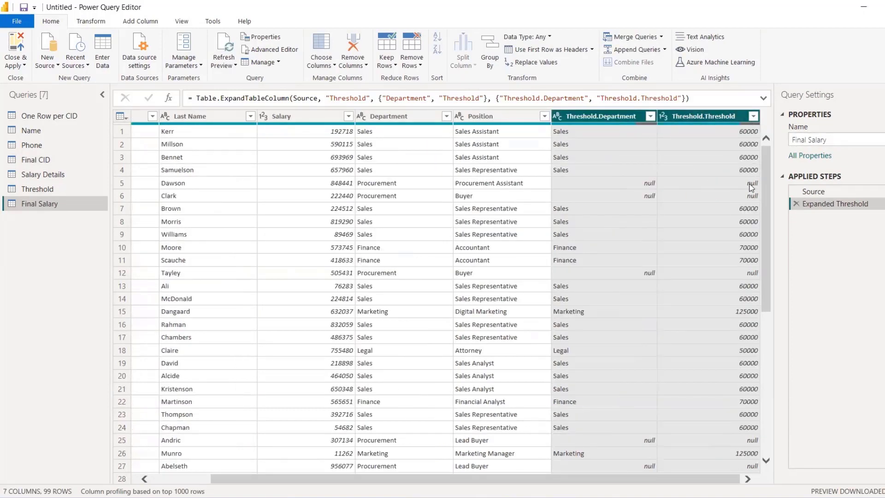
click(754, 117)
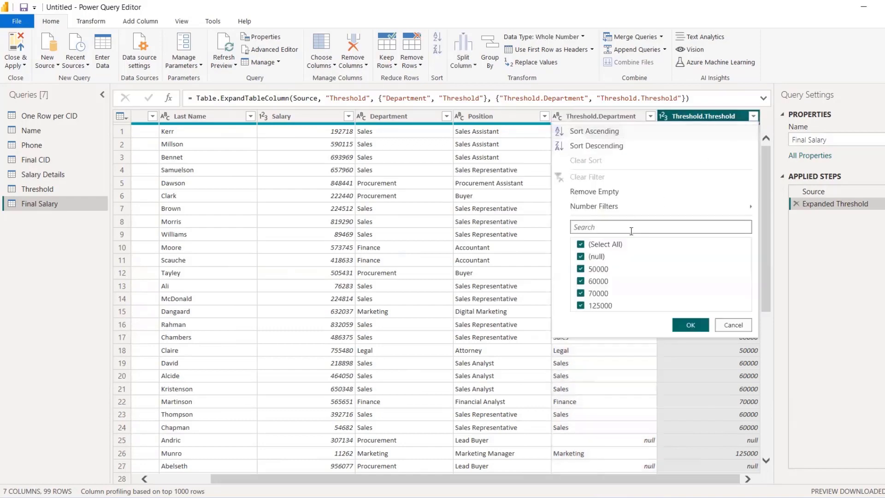
click(597, 259)
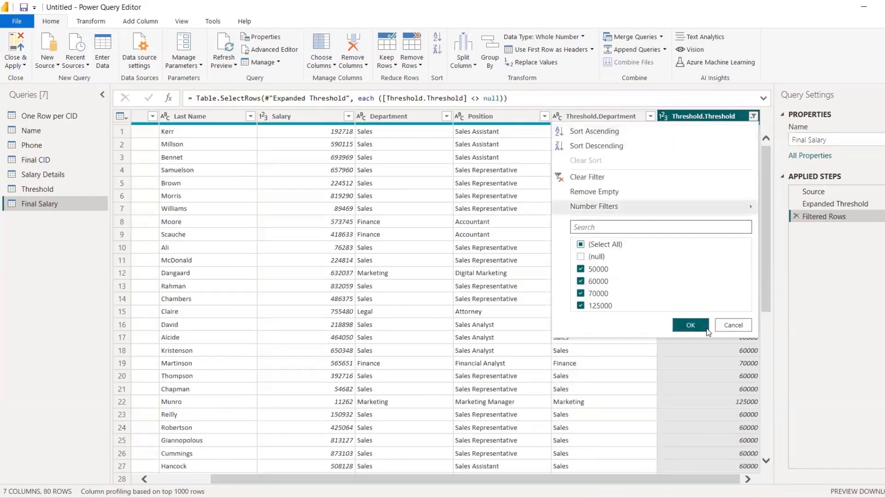
click(733, 326)
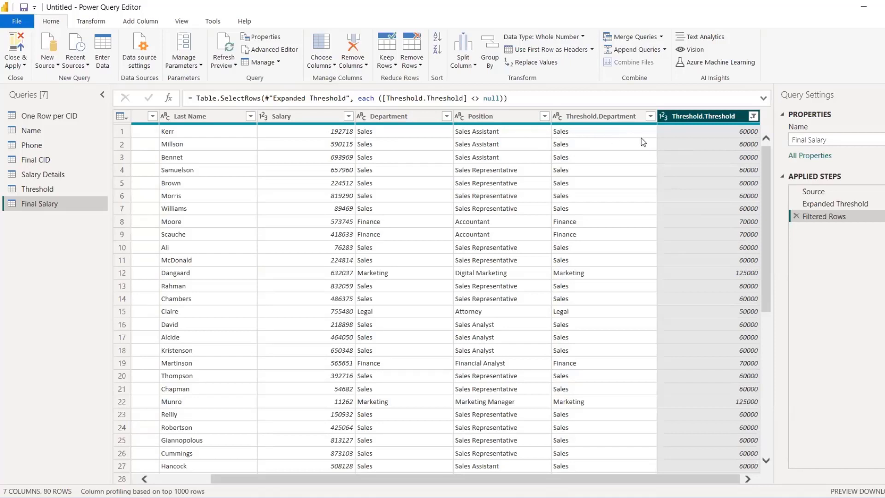
- Start a conditional column named Include in the Final Salary query
click(137, 22)
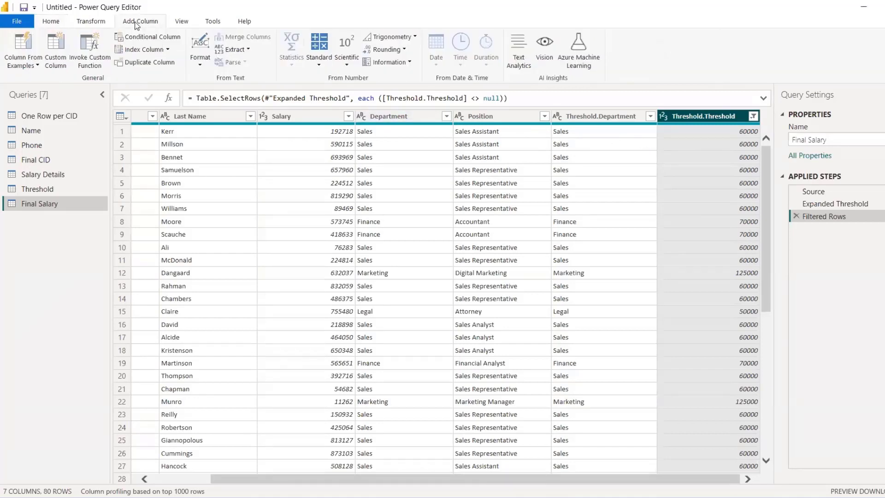
click(154, 41)
drag(242, 201, 198, 207)
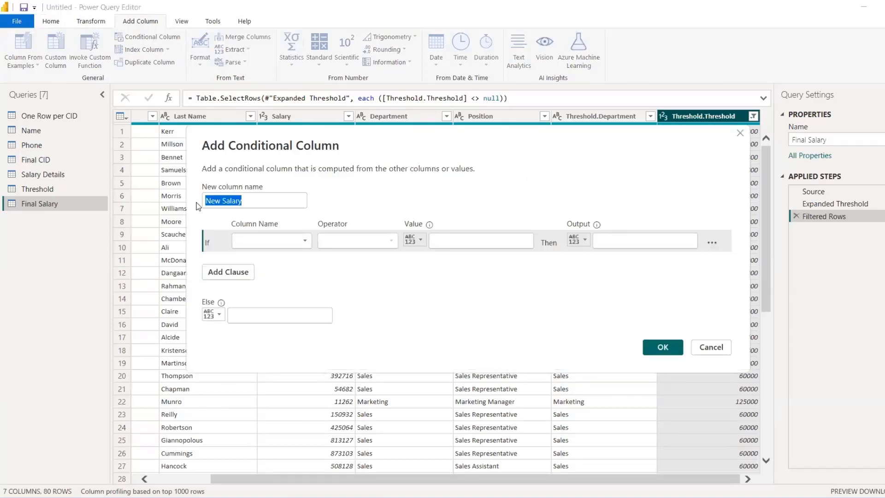
text(Include)
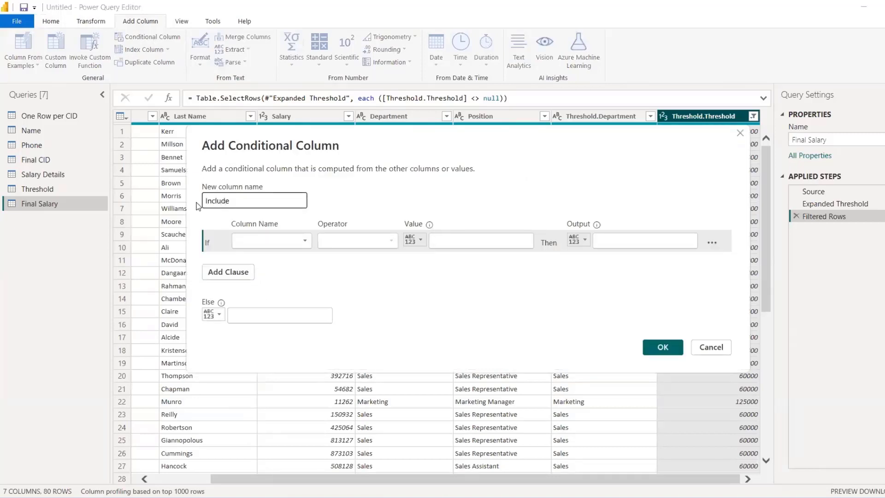
- Define the Include column's condition as Salary is greater than or equal to the Threshold.Threshold column
click(298, 240)
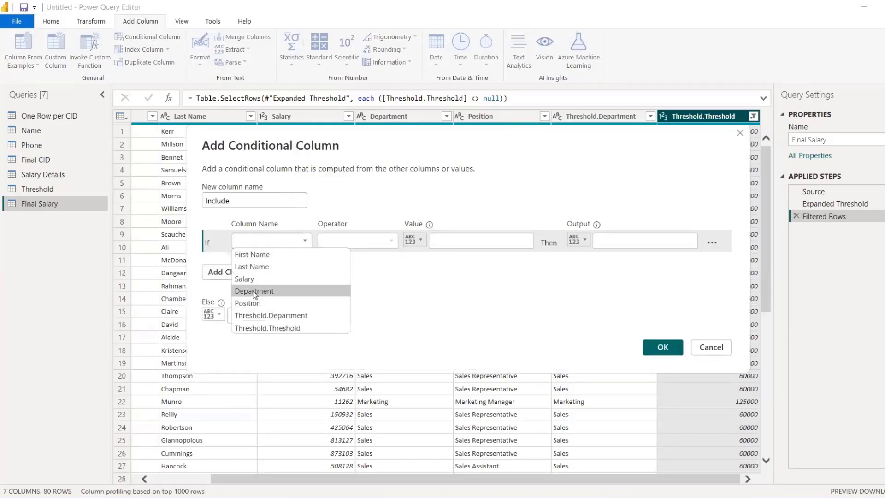
click(245, 279)
click(333, 241)
click(387, 291)
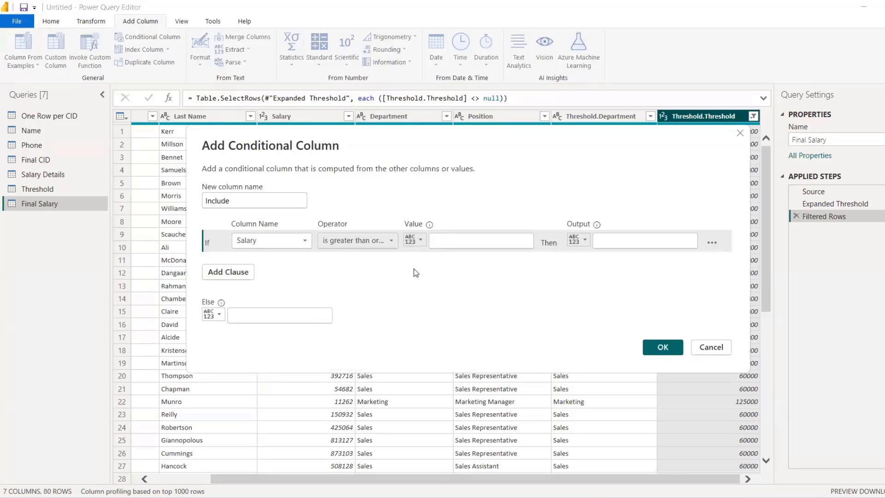
click(414, 240)
click(425, 267)
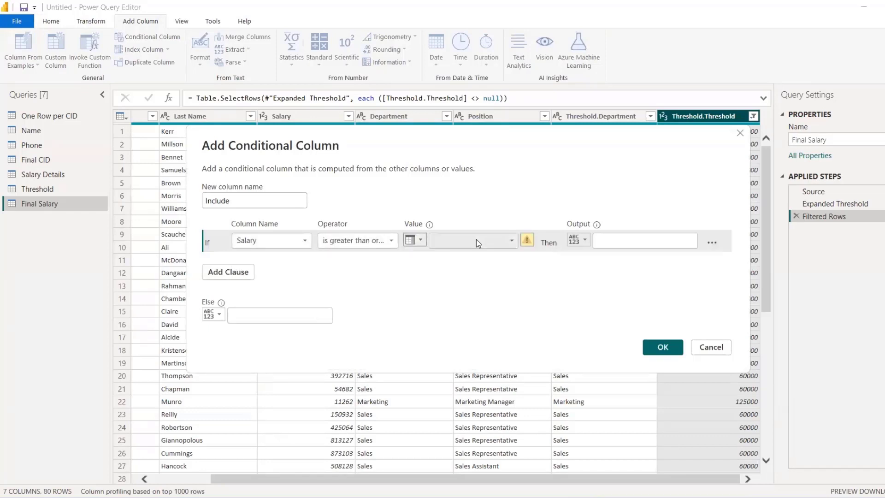
click(477, 240)
click(463, 327)
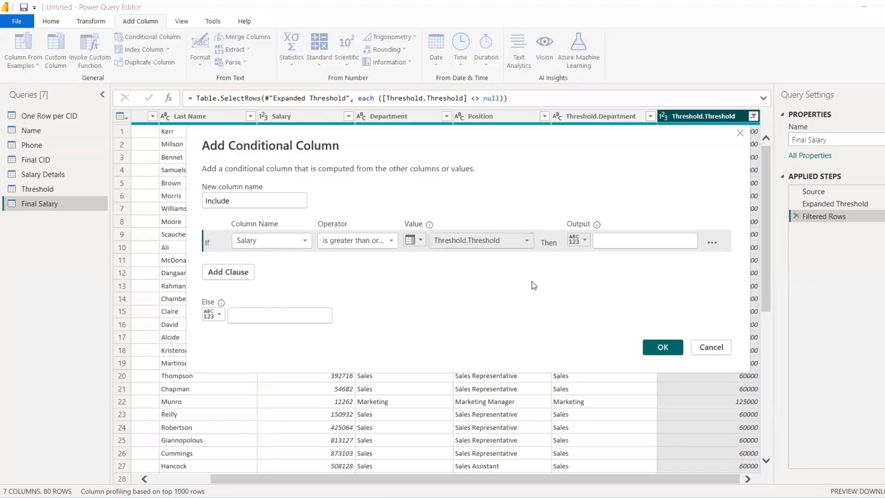
- Set the condition's output to Y and create the Include column
click(584, 242)
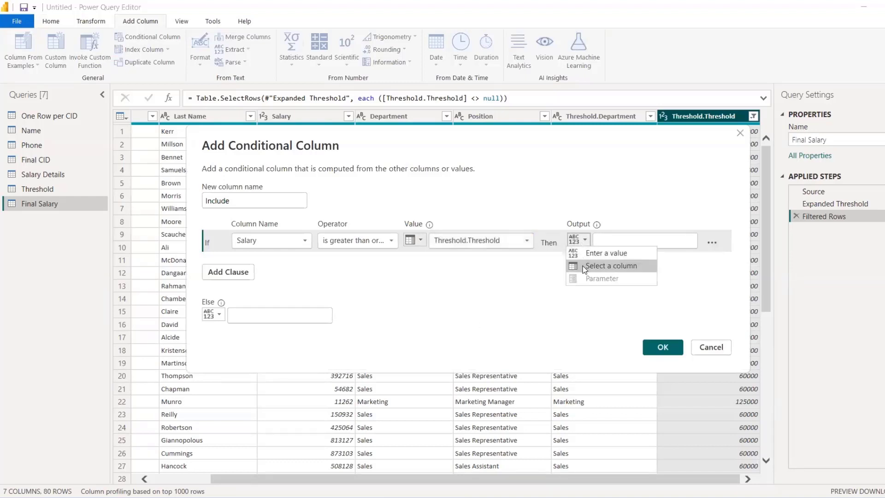
click(613, 239)
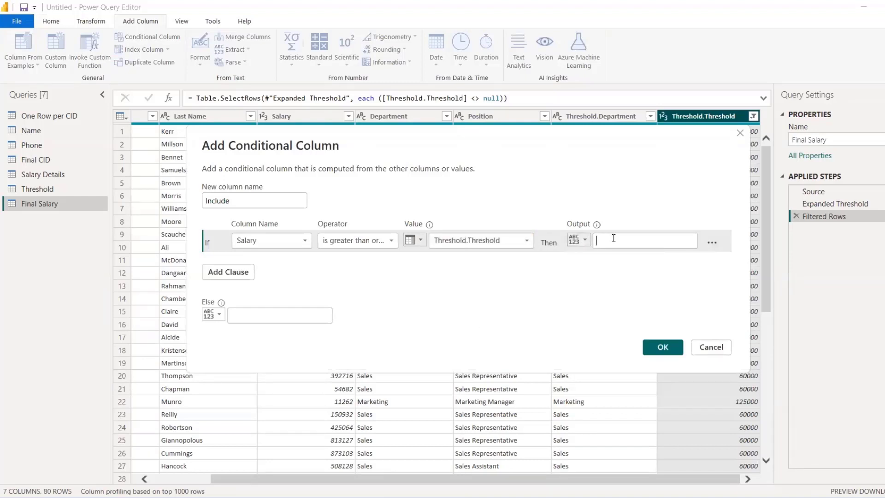
text(Y)
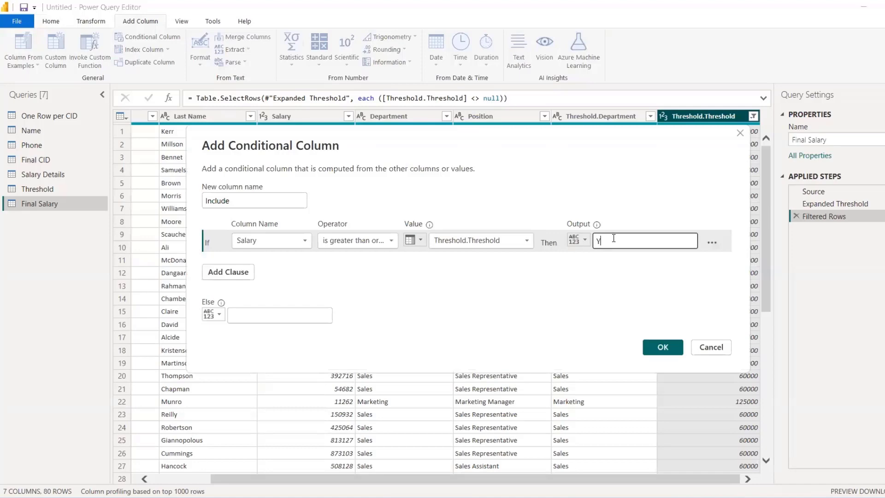
click(664, 349)
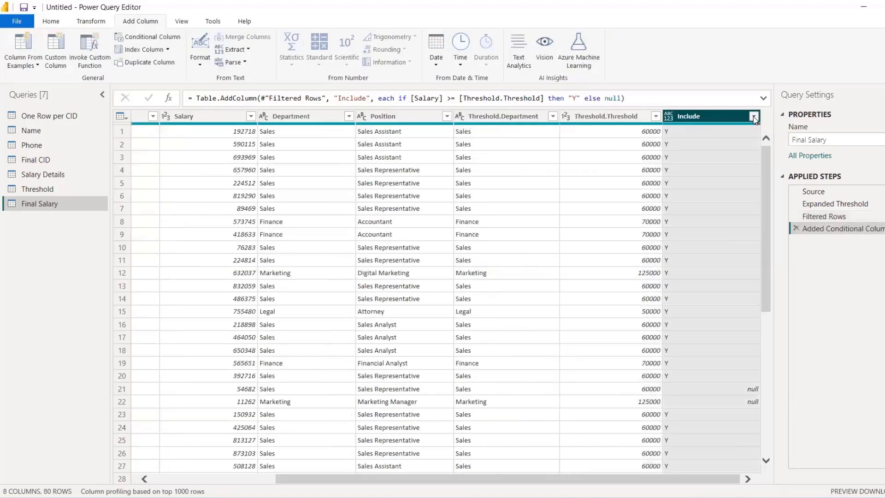
- Filter the null rows out of the Include column, keeping only Y
click(753, 116)
click(594, 257)
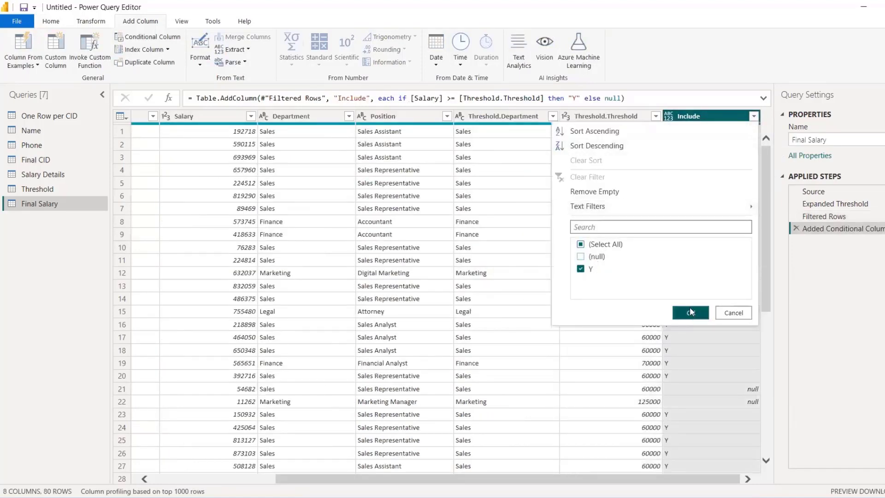
click(690, 313)
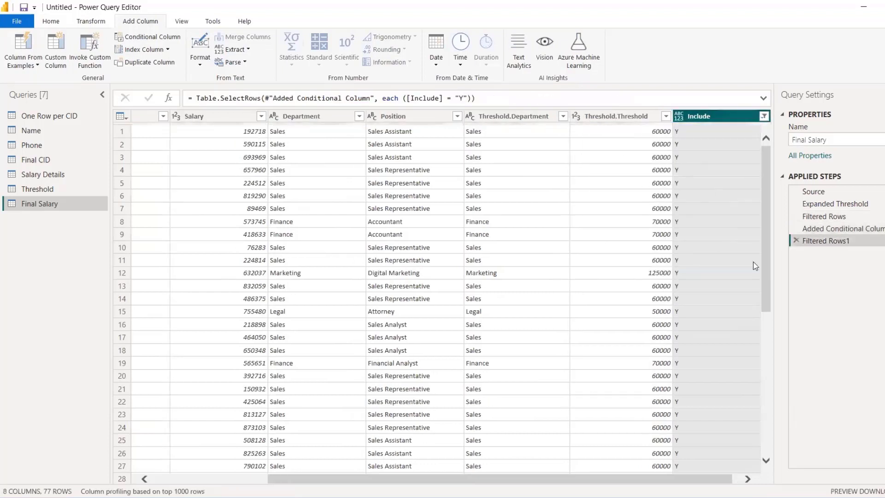
- Remove the Threshold.Department, Threshold.Threshold and Include columns from Final Salary
click(514, 116)
shift+click(691, 116)
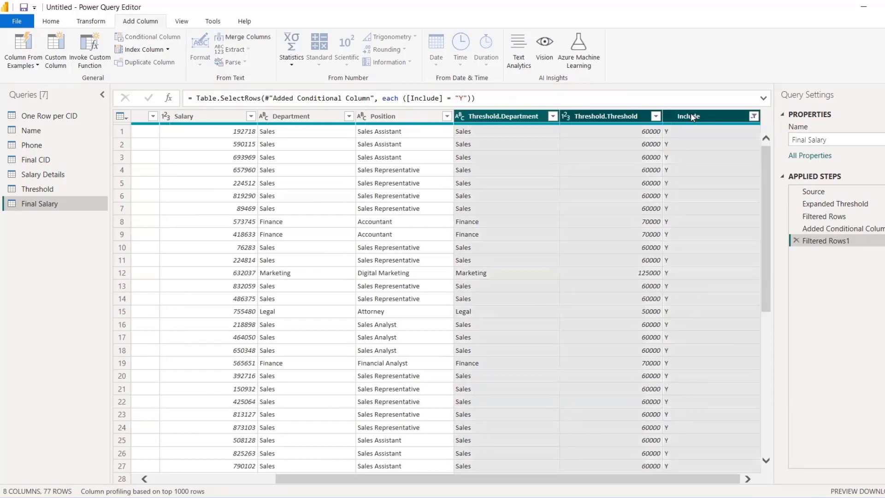
key(Delete)
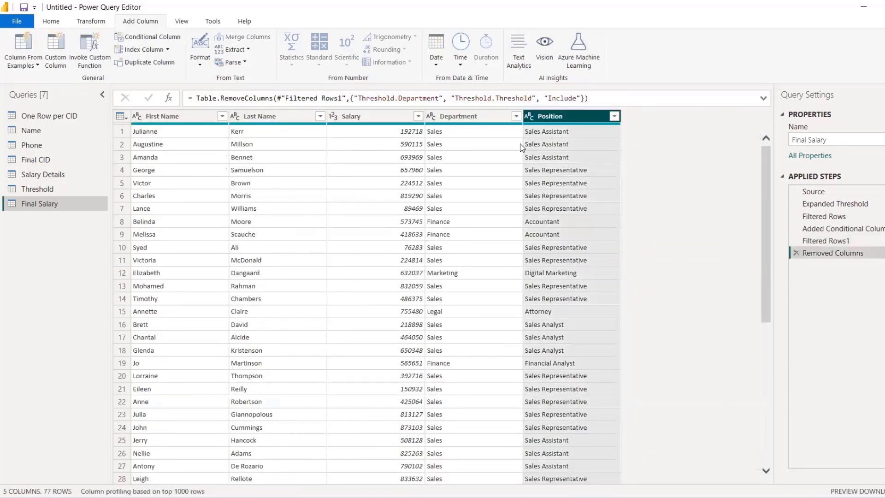
- Sort Final Salary by Department ascending, with Salary descending as the second sort level
click(507, 119)
click(517, 117)
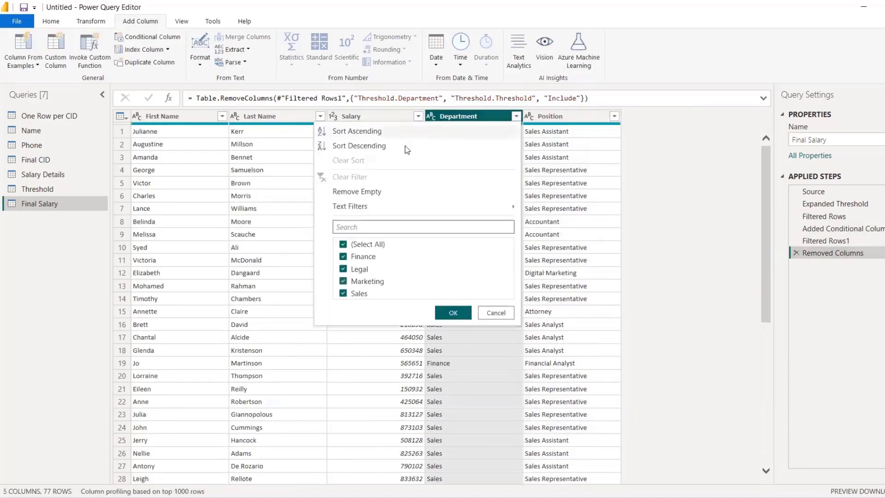
click(364, 132)
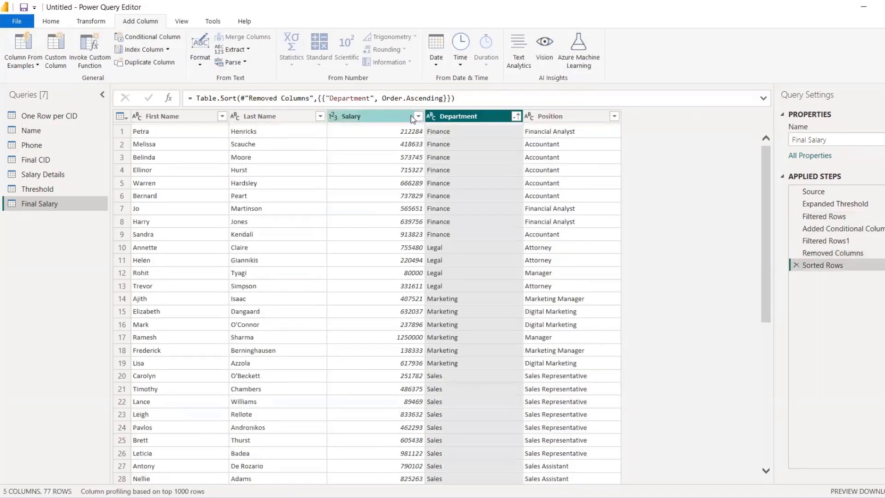
click(333, 116)
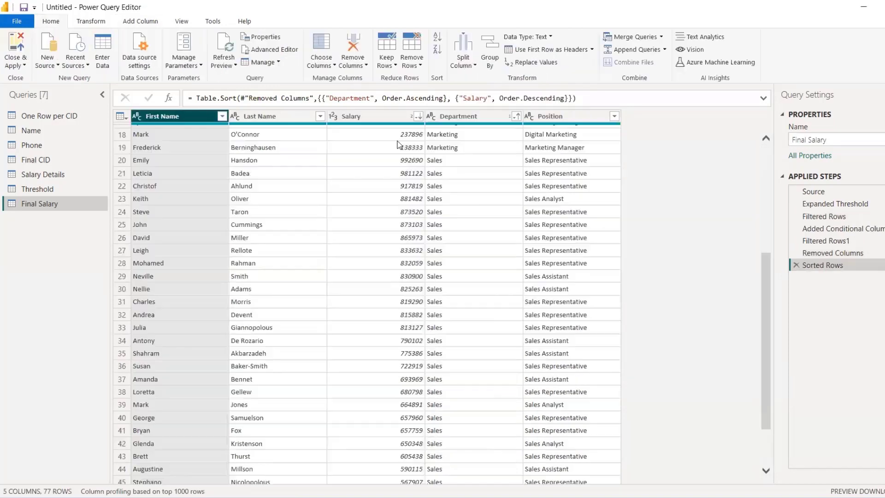
- Switch to the Multiple Criteria Report workbook in Excel and move the separate employee row from row 106 to row 102 of Salary Details
click(402, 135)
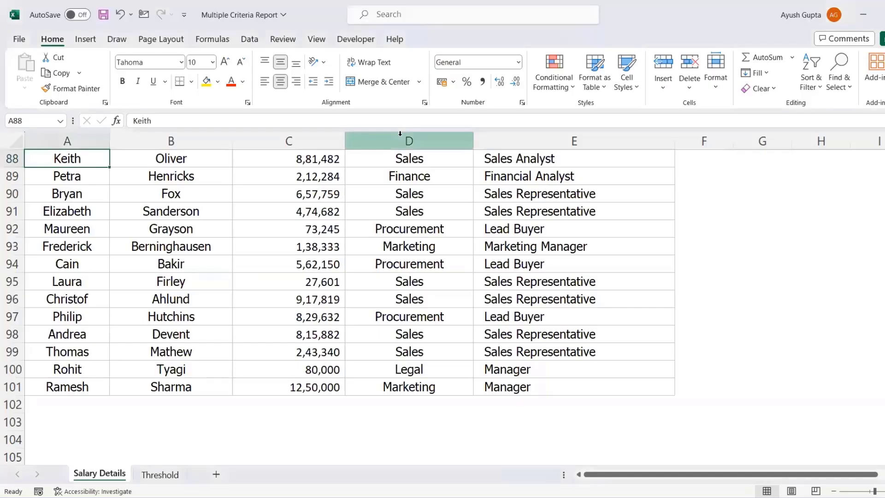
key(ctrl+Down)
key(ctrl+Down)
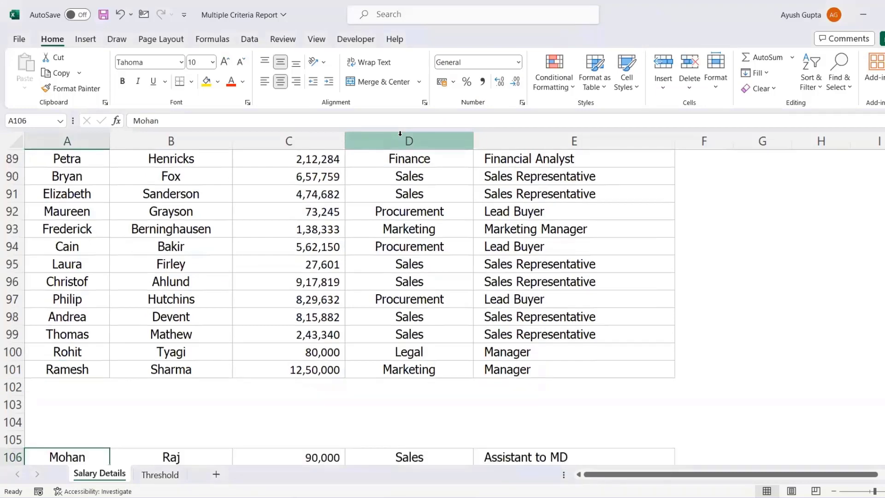
key(ctrl+shift+Right)
key(ctrl+x)
key(ctrl+Up)
key(Down)
key(ctrl+v)
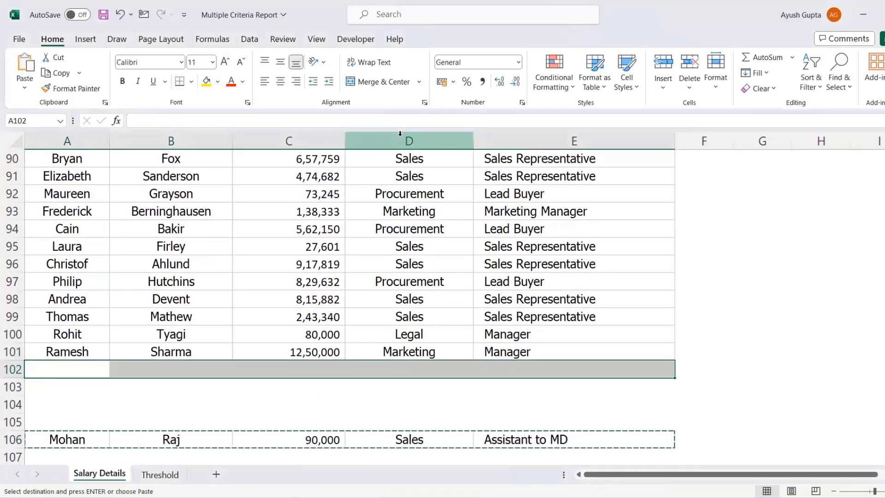
- Delete the empty rows below row 102 in the Salary Details sheet
key(Down)
key(shift+space)
key(ctrl+shift+Down)
key(ctrl+minus)
key(Up)
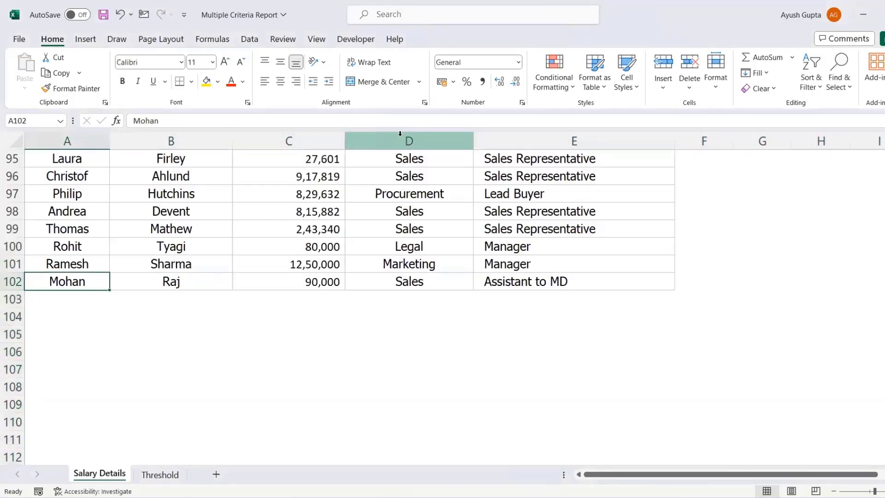
key(Right)
key(ctrl+Right)
key(Left)
key(Left)
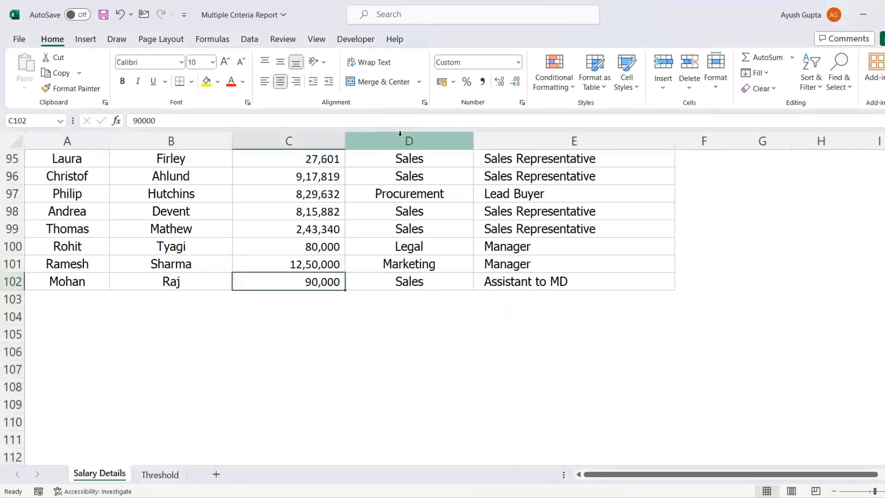
key(Right)
- Set the Sales department's threshold to 70,000 in the Threshold sheet
key(ctrl+Page_Down)
key(Down)
key(Down)
key(Down)
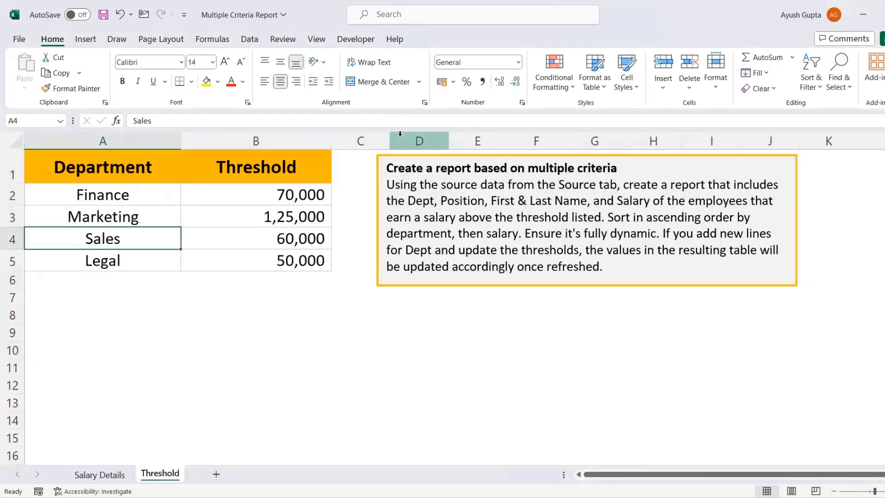
key(Right)
key(F2)
key(BackSpace)
key(BackSpace)
key(BackSpace)
key(BackSpace)
key(BackSpace)
text(70000)
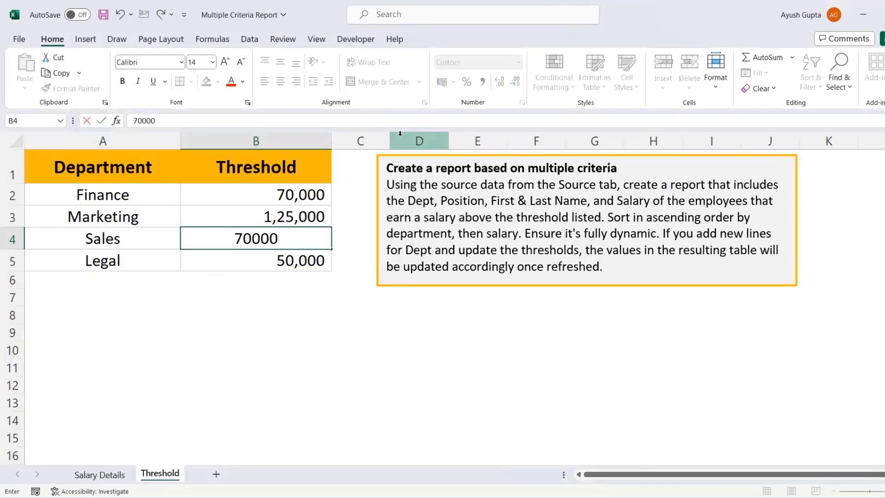
key(Return)
key(ctrl+Page_Up)
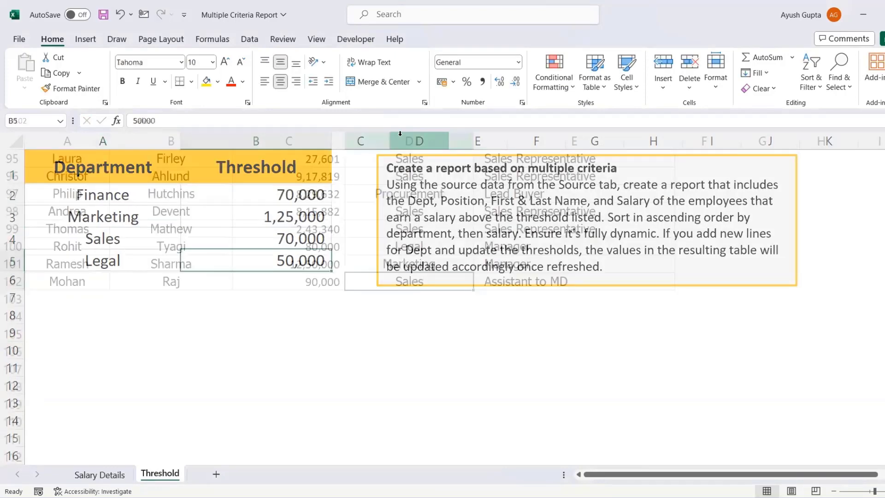
- Set the Sales department's threshold to 90,000 in the Threshold sheet and save the workbook
key(ctrl+Page_Down)
key(Up)
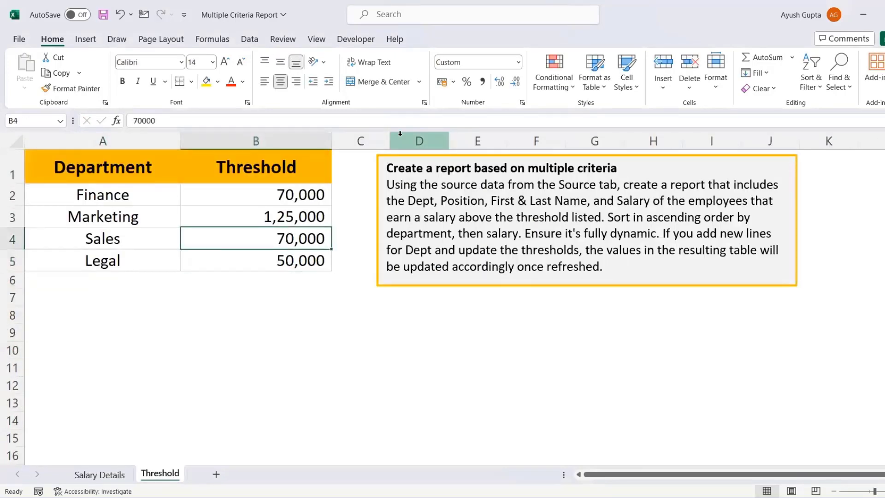
text(90000)
key(Return)
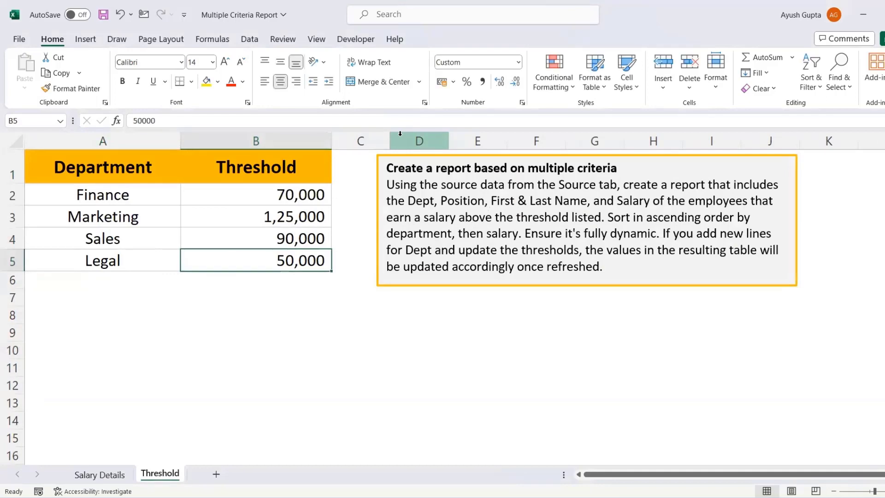
key(ctrl+Page_Up)
key(ctrl+s)
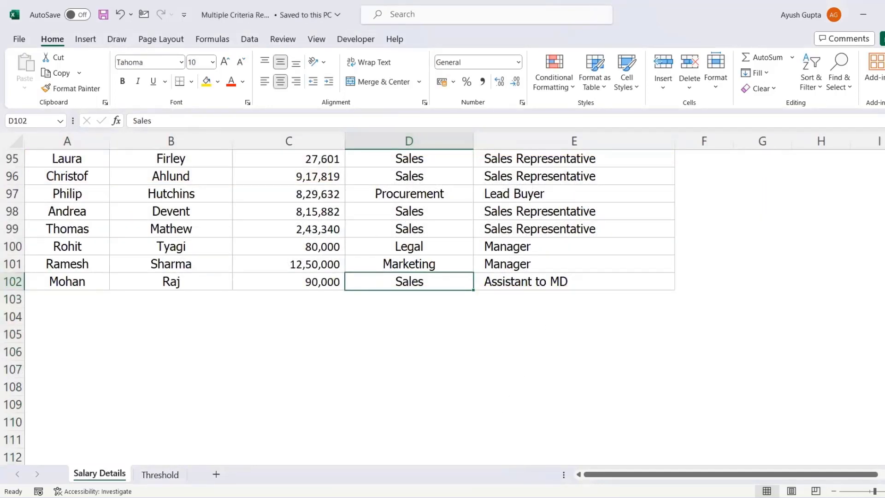
- Switch back to the Power Query Editor and refresh the Final Salary query's preview
key(alt+Tab)
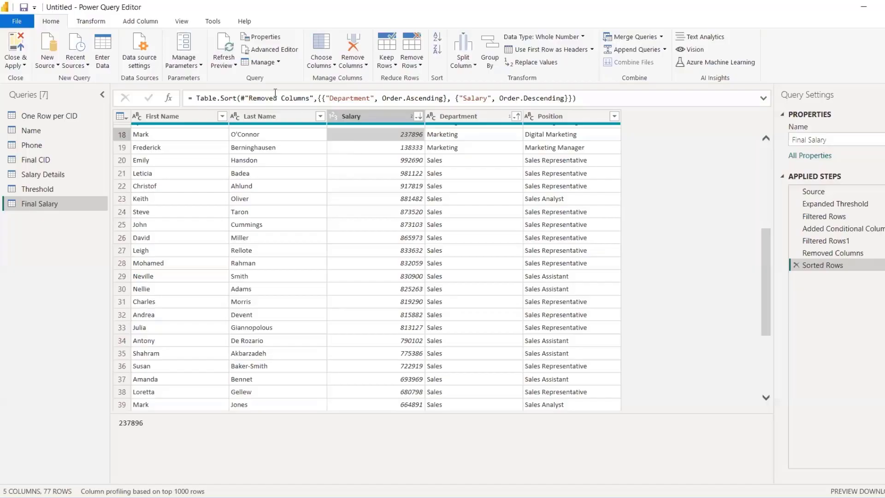
click(223, 63)
click(237, 79)
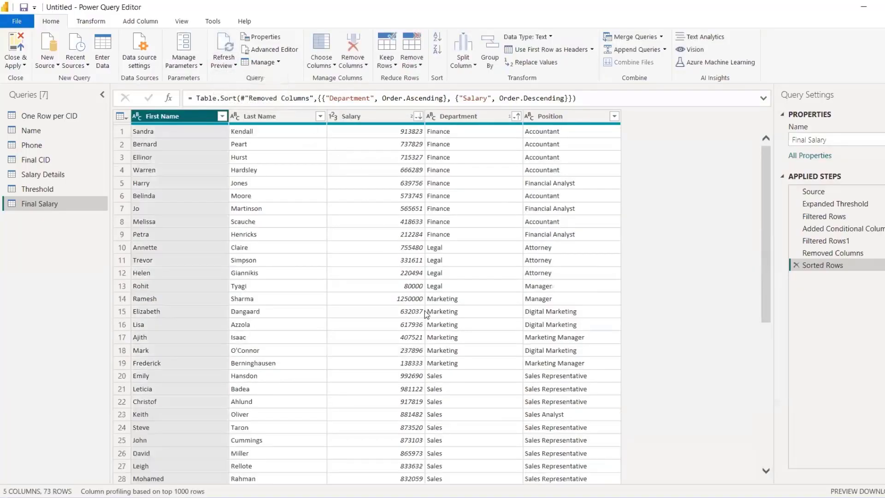
- Filter the First Name column of Final Salary to entries matching the first letters of the added employee's name
scroll(425, 311, down, 5)
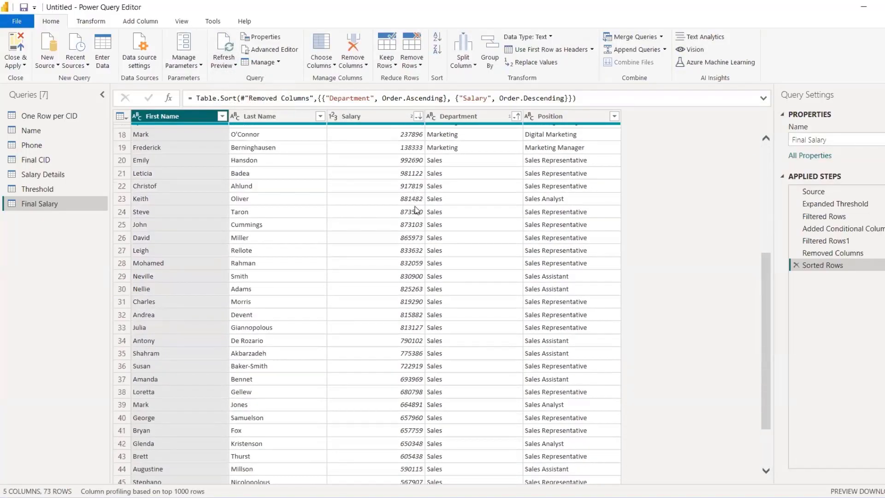
click(222, 116)
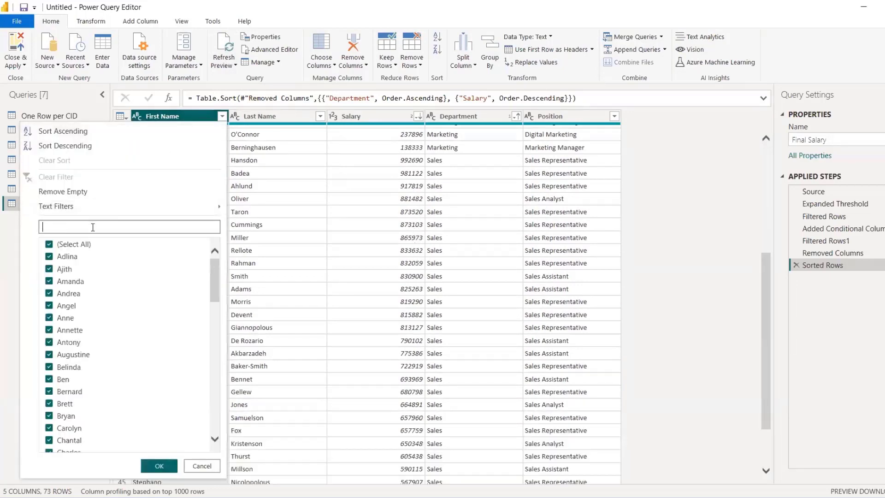
text(moh)
click(159, 466)
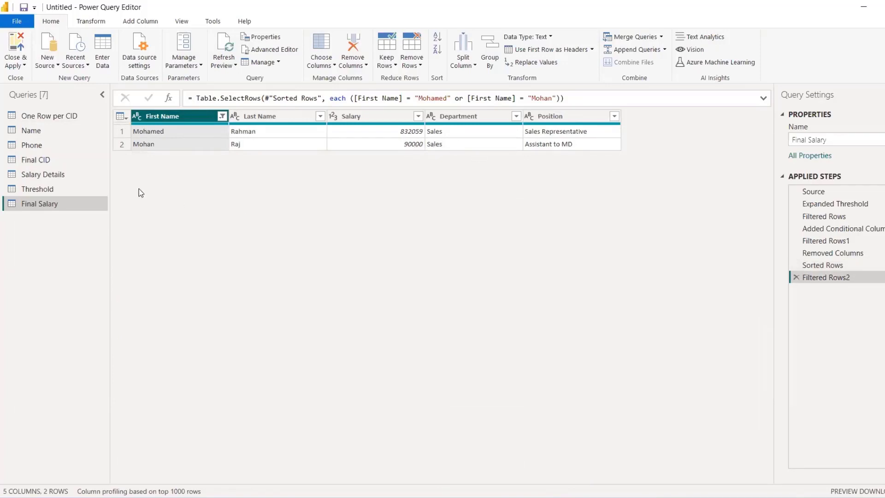
- Open the Searched and Replace Bulk Values workbook from File Explorer and go to the first category mapping in the New Category sheet
key(alt+Tab)
key(alt+Tab)
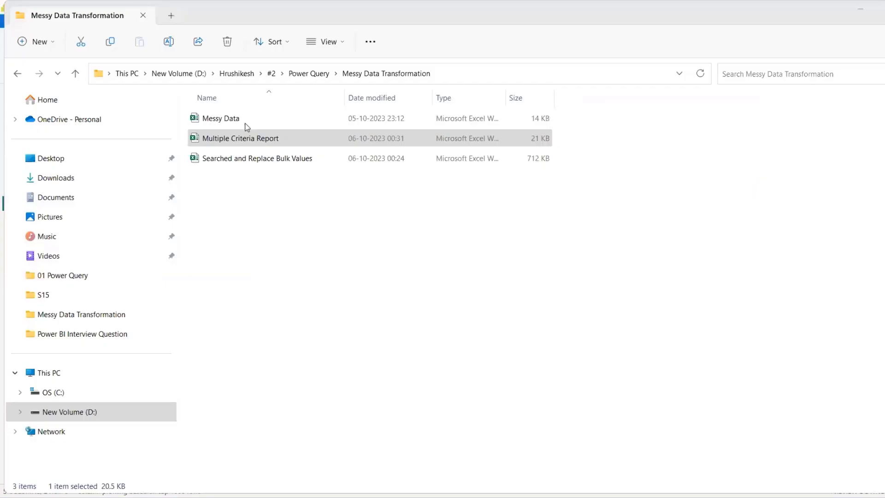
double_click(245, 159)
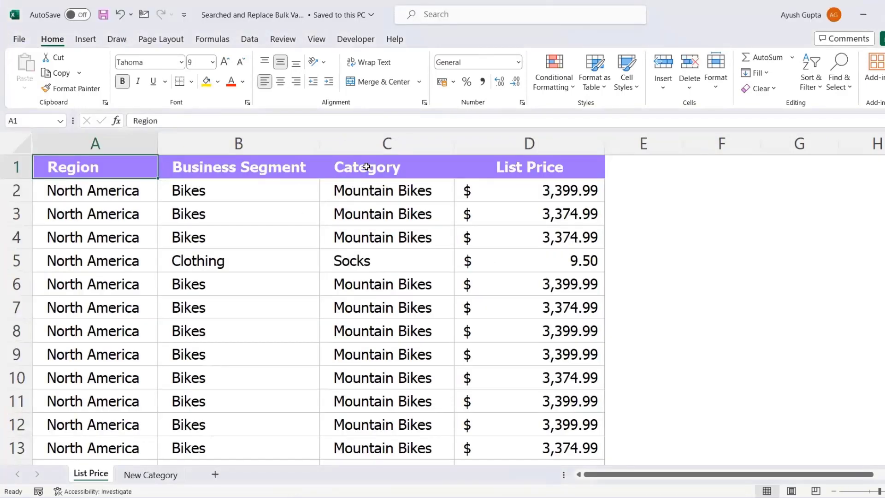
key(ctrl+Page_Down)
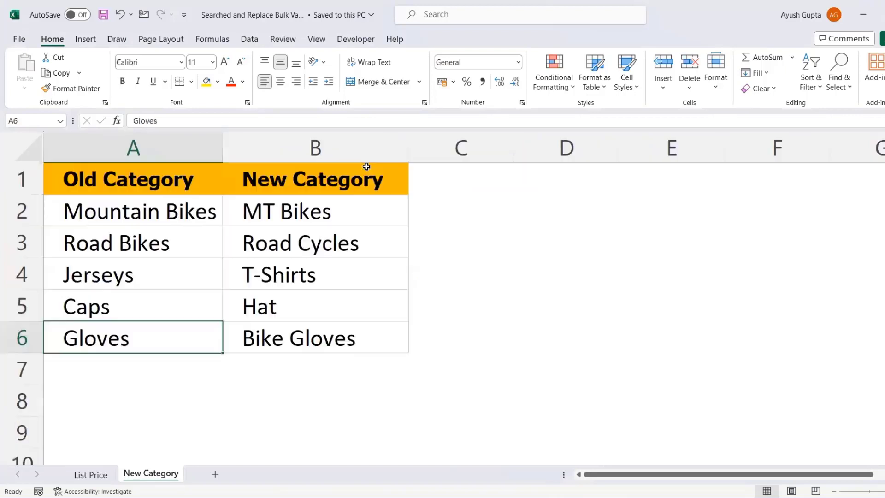
key(ctrl+Home)
key(Down)
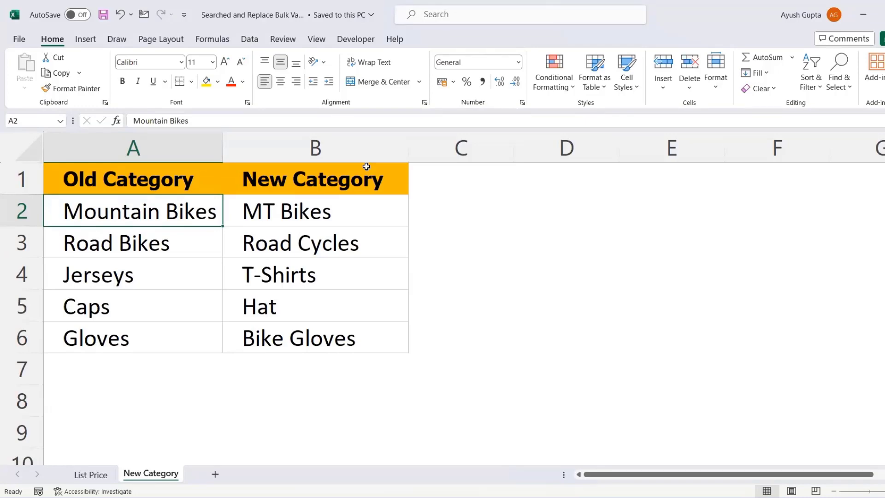
- Review the old-to-new category pairs row by row in the New Category sheet
click(366, 166)
key(ctrl+Page_Down)
key(Tab)
key(Return)
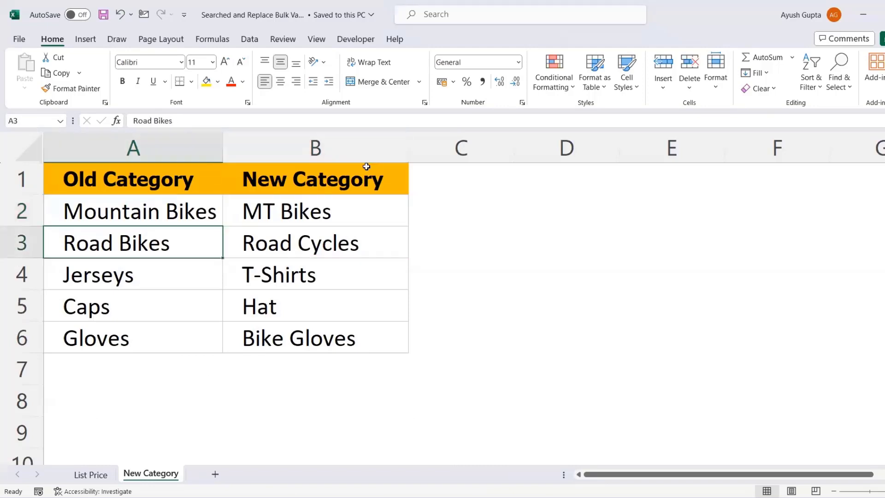
key(Tab)
key(shift+Tab)
key(Return)
key(Tab)
key(Return)
key(Tab)
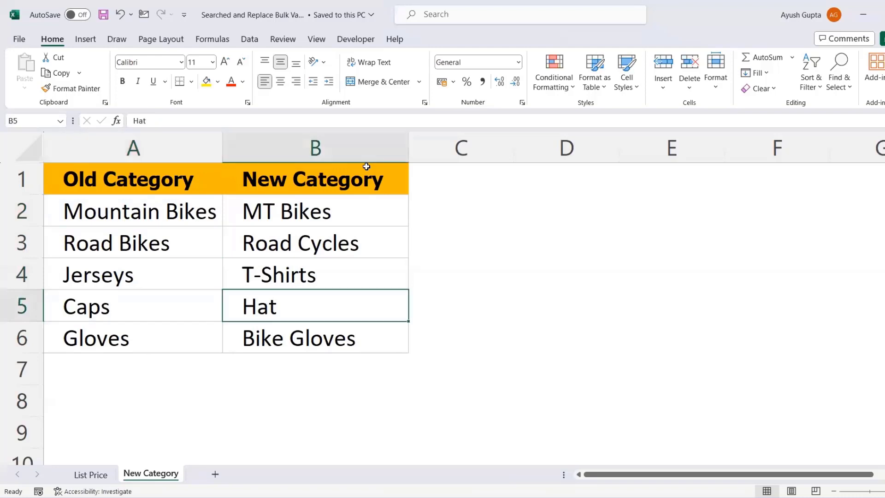
key(shift+Tab)
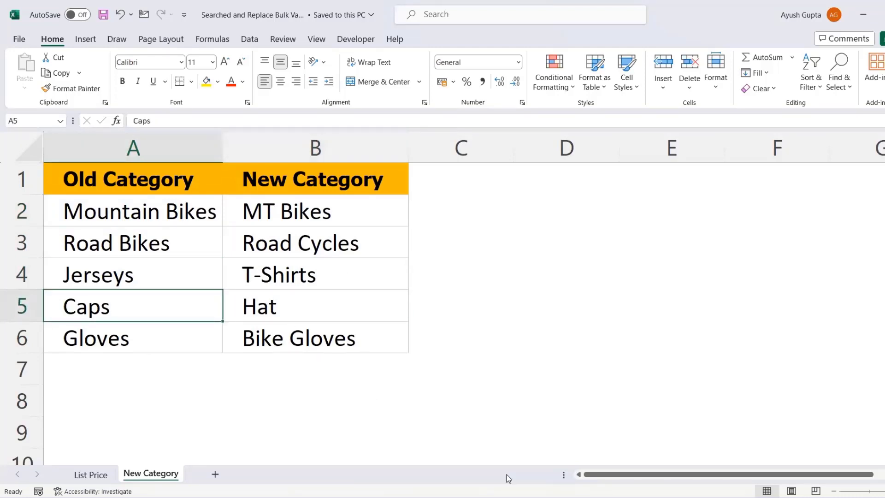
- Switch to the Power Query Editor and import the List Price and New Category sheets from the Searched and Replace Bulk Values.xlsx workbook
mouse_move(590, 497)
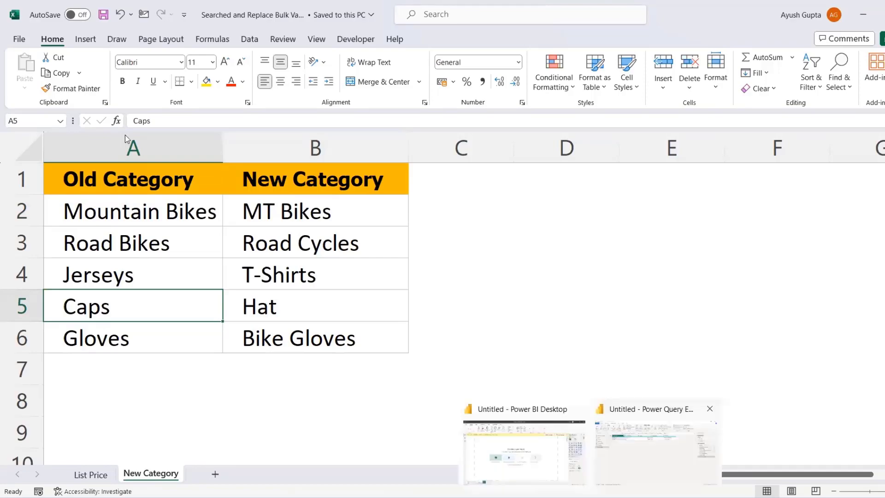
click(655, 449)
click(48, 58)
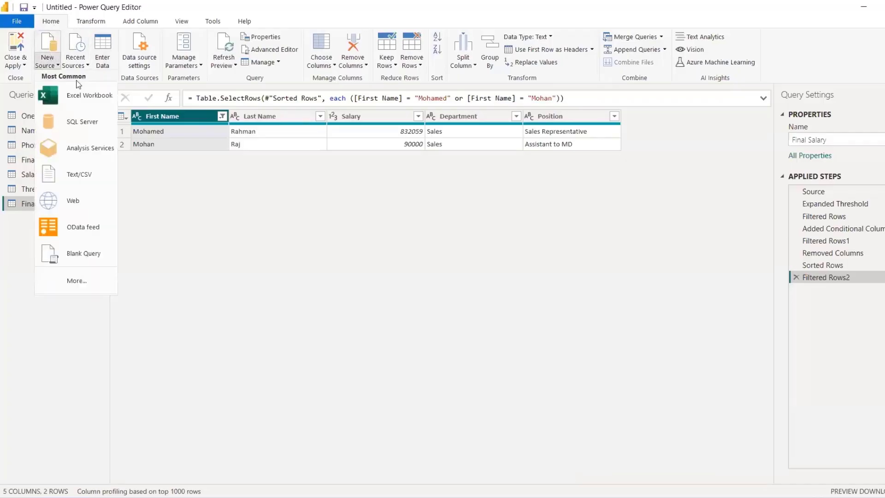
click(80, 95)
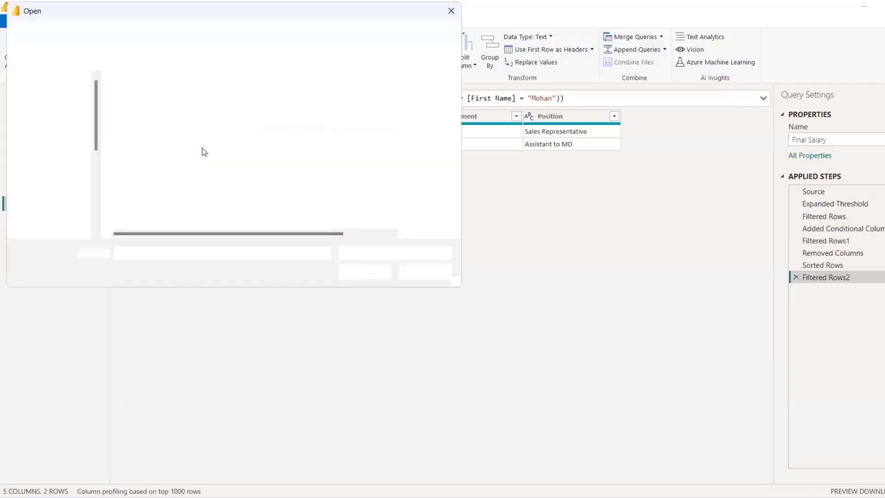
click(159, 138)
click(364, 271)
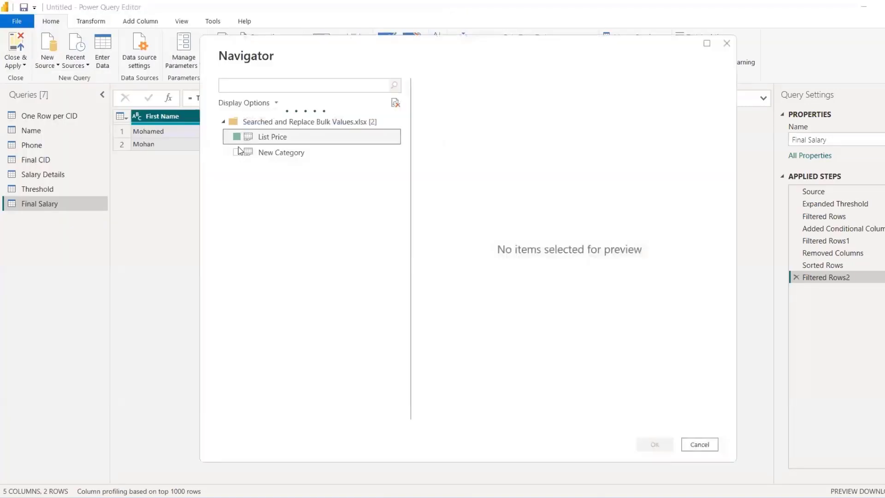
click(237, 136)
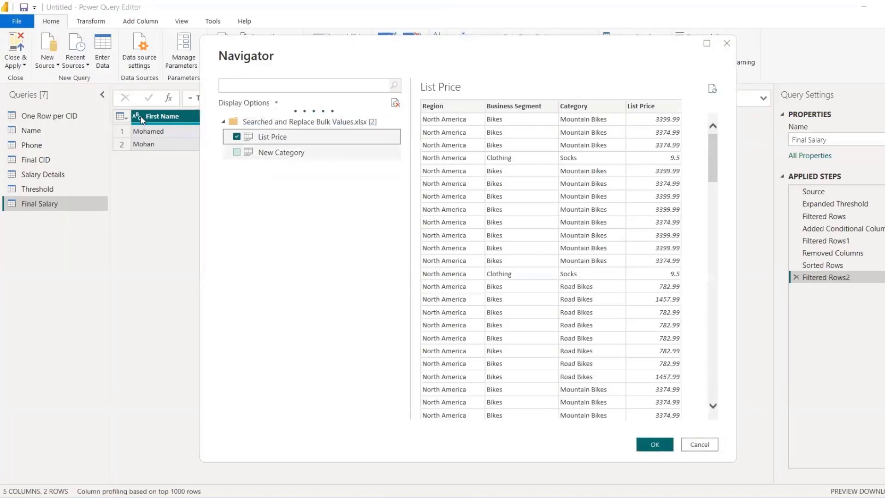
click(237, 152)
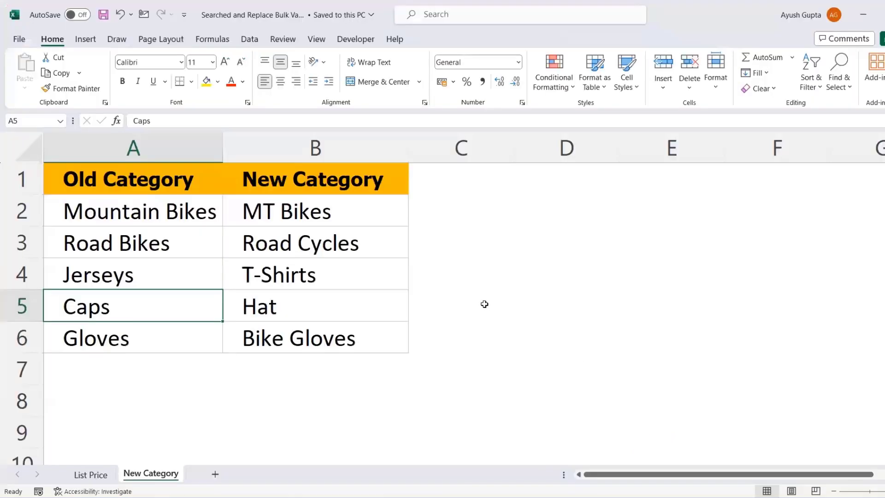
click(468, 225)
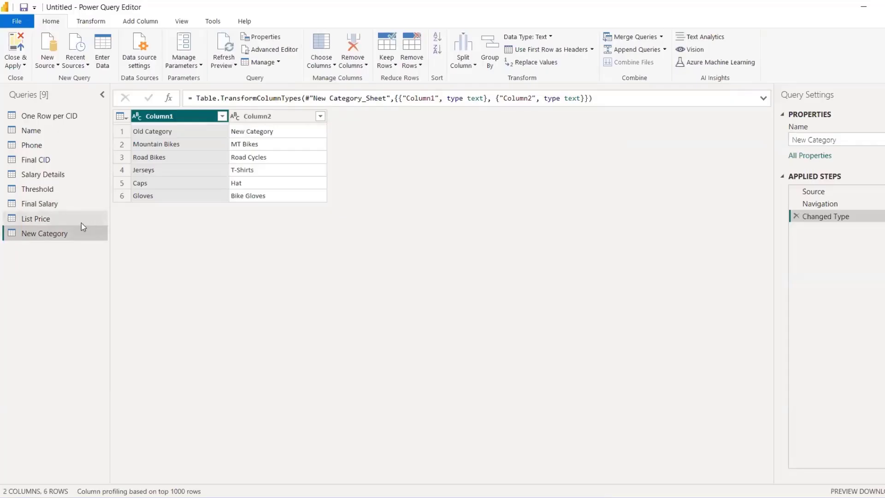
- Promote the first row of the New Category query to column headers
click(127, 118)
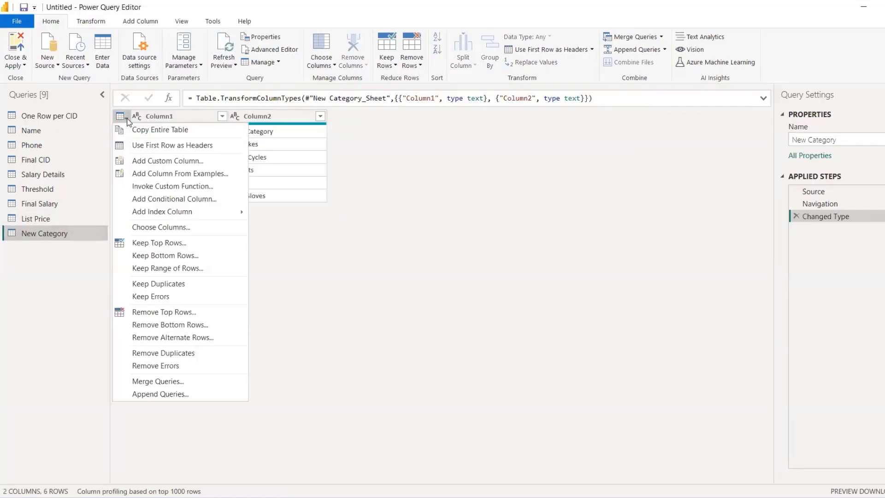
click(152, 145)
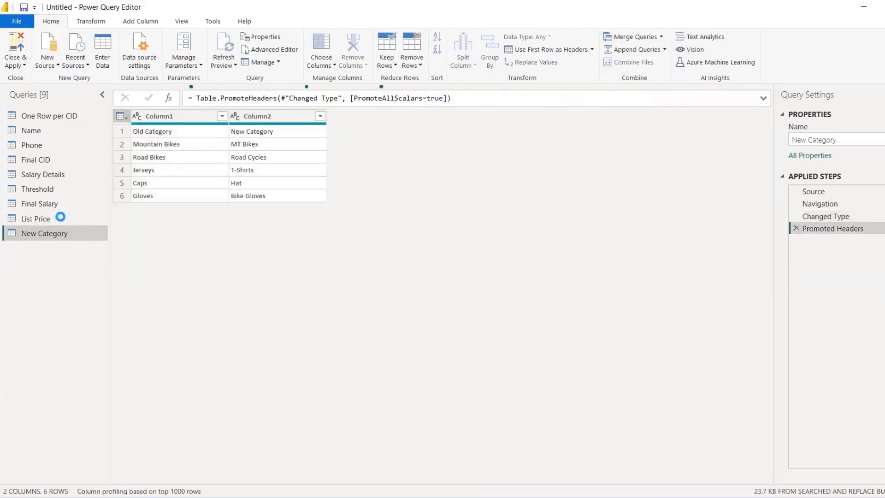
- Merge the List Price query with New Category, matching Category to Old Category with a Left Outer join
click(45, 221)
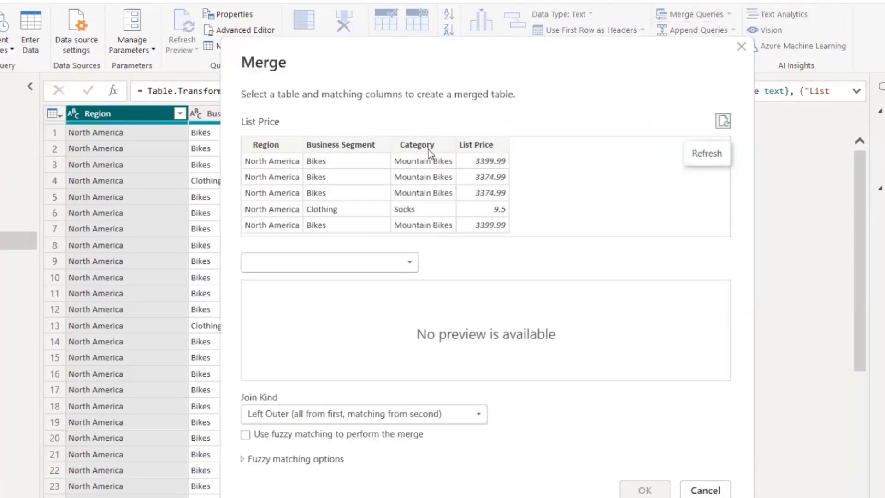
click(428, 152)
click(358, 265)
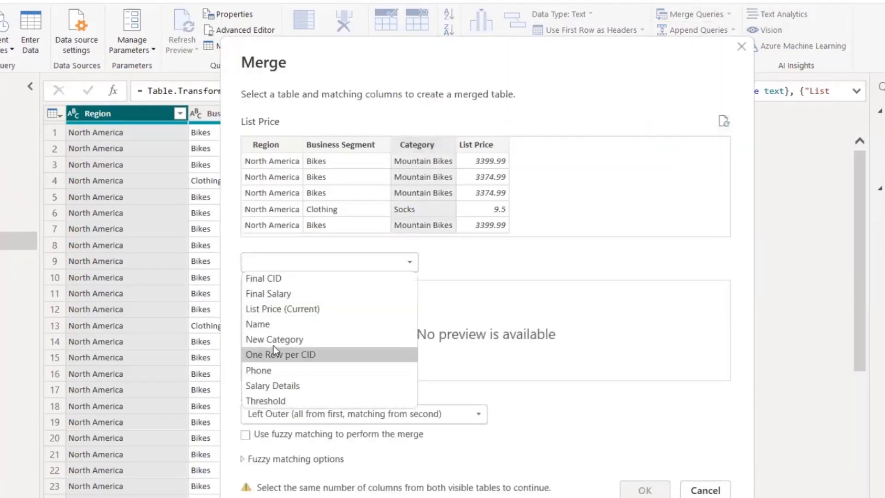
click(276, 339)
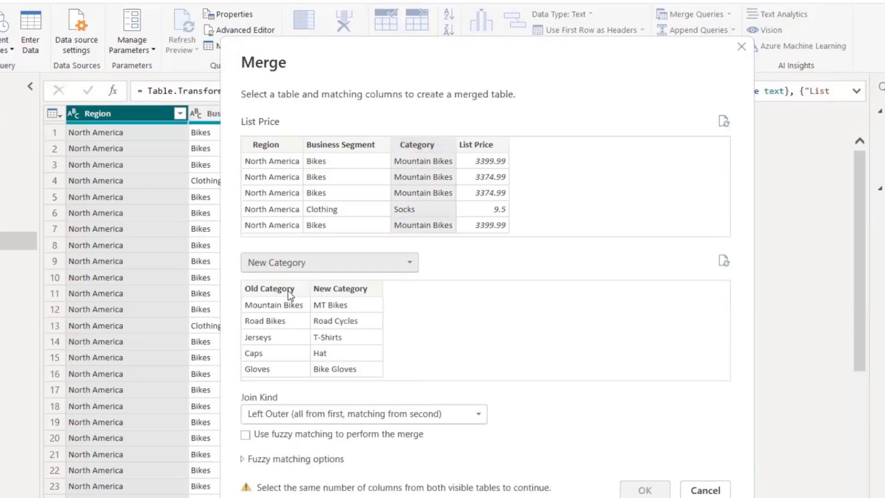
click(289, 291)
click(643, 490)
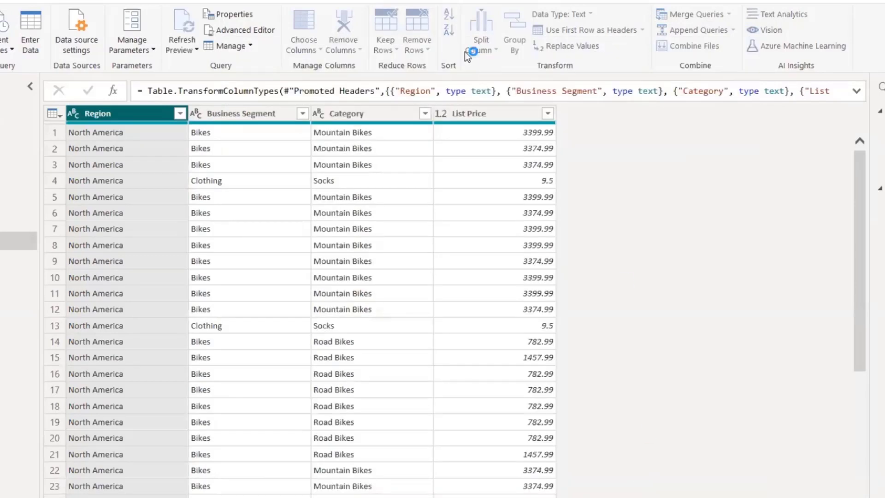
- Expand only the New Category field of the merged column, without the original column name as prefix
click(670, 113)
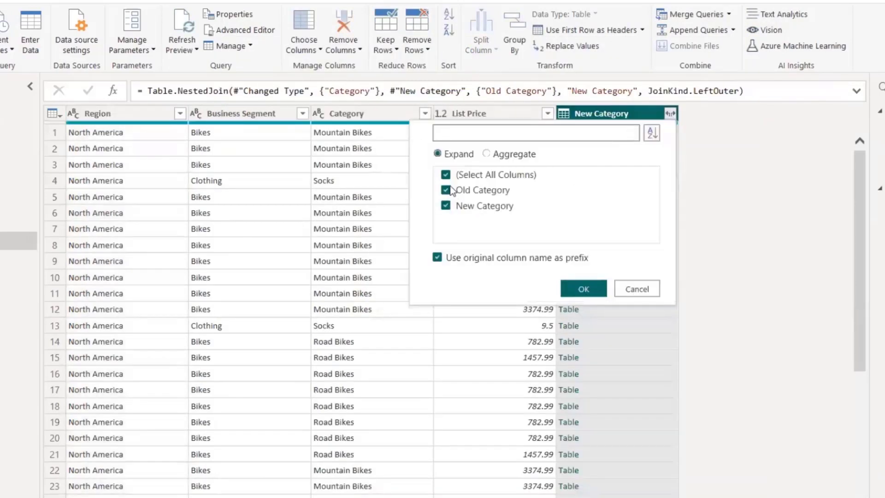
click(446, 190)
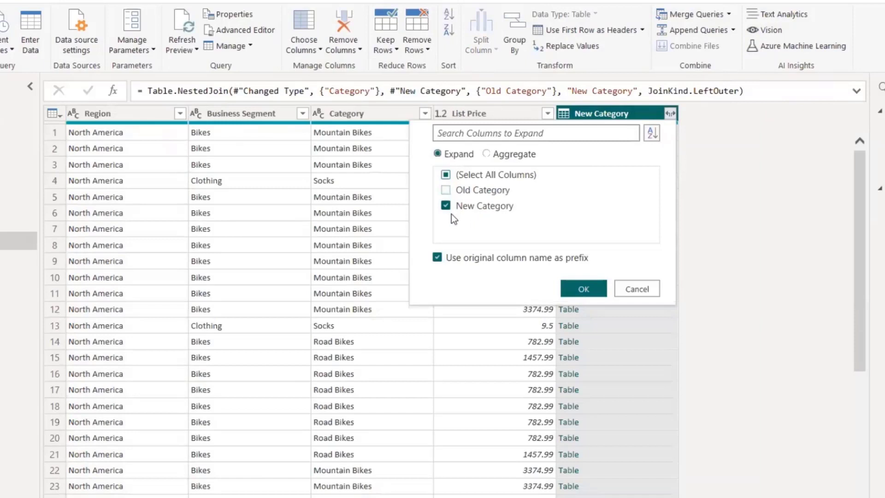
click(442, 261)
click(586, 291)
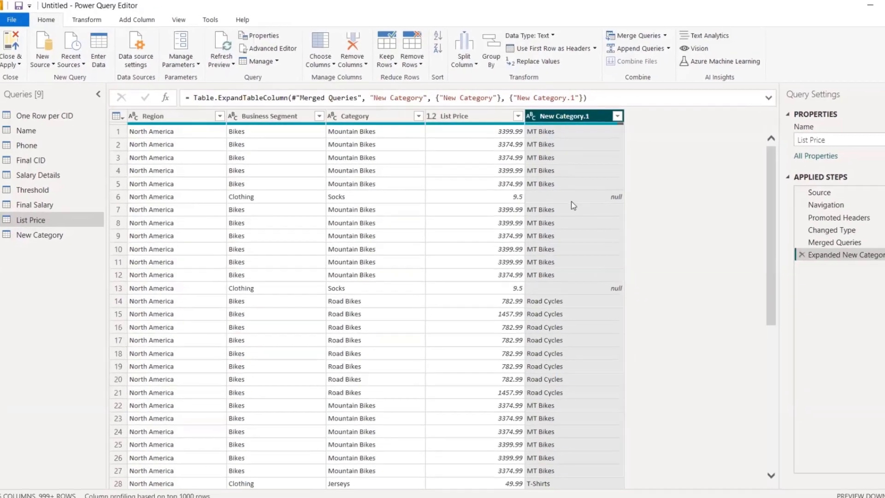
- Start a conditional column named Final Category with the condition that New Category.1 equals null
click(149, 21)
click(140, 37)
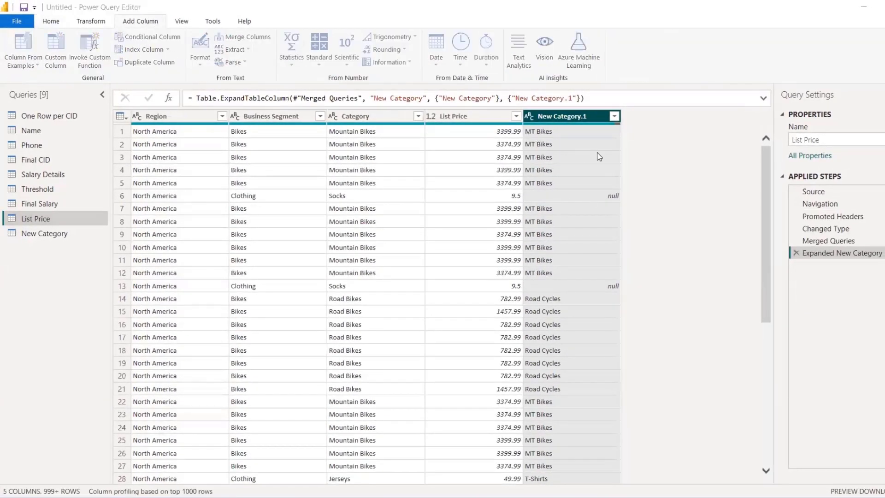
double_click(256, 205)
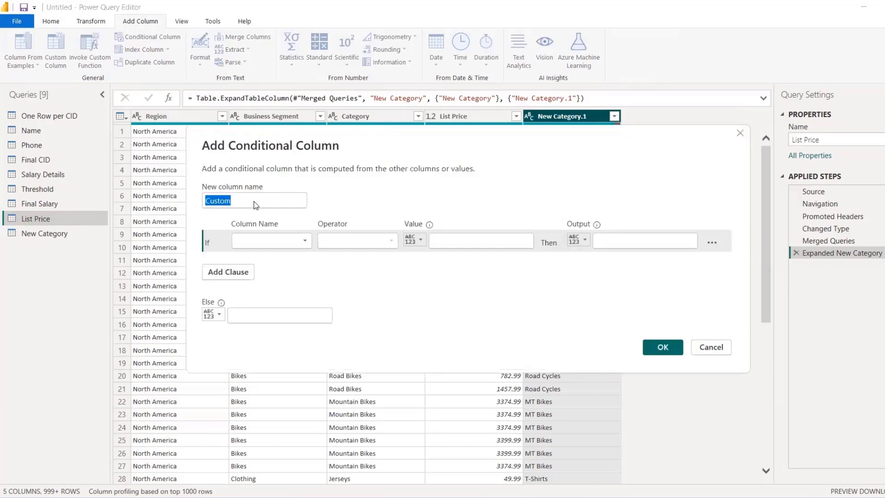
text(Final Categ)
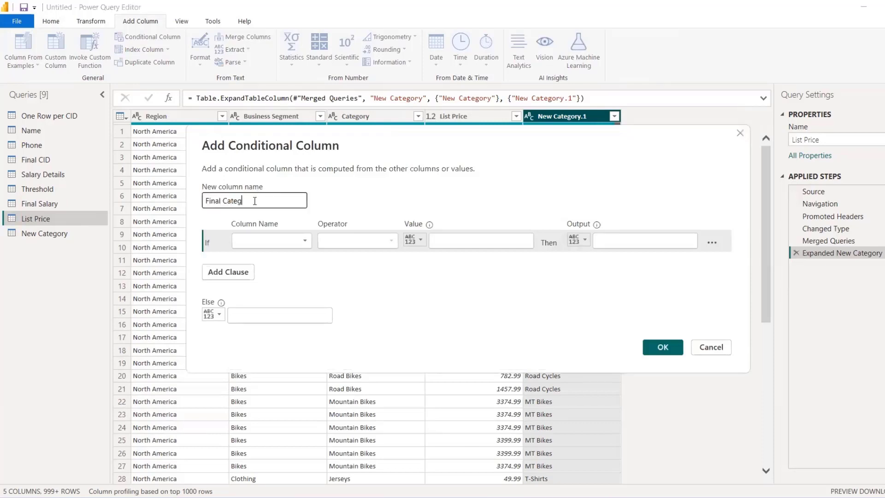
text(ory)
click(271, 240)
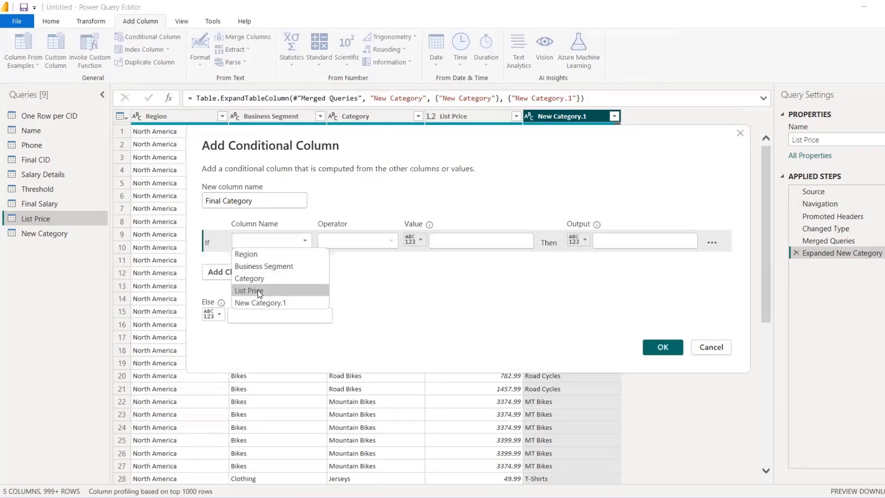
click(261, 302)
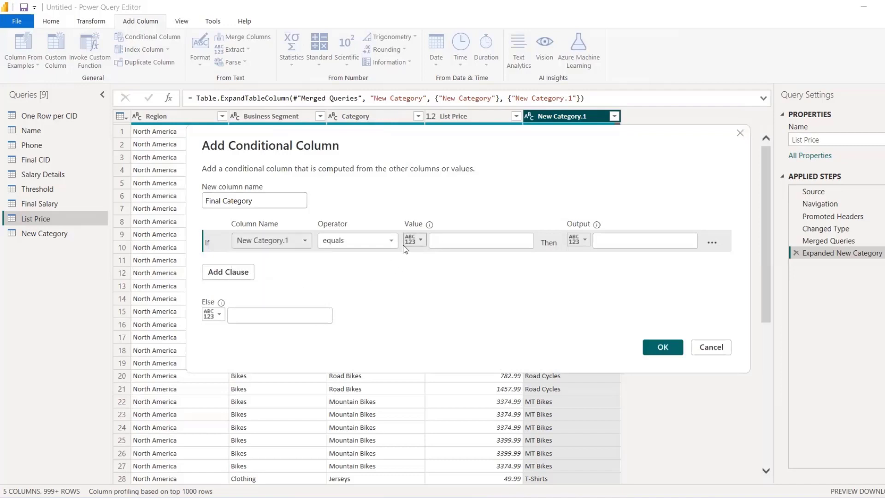
click(450, 243)
text(null)
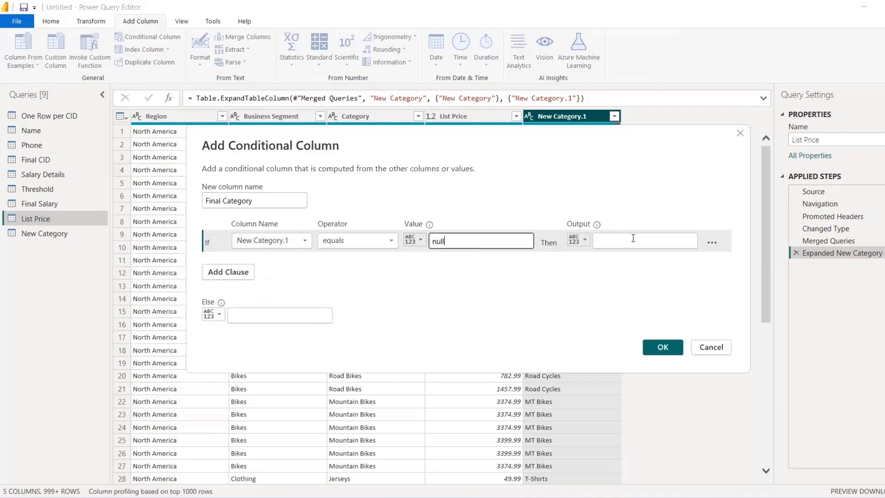
- Output the Category column when the condition is met and the New Category.1 column otherwise, and create the conditional column
click(586, 240)
click(594, 266)
click(643, 241)
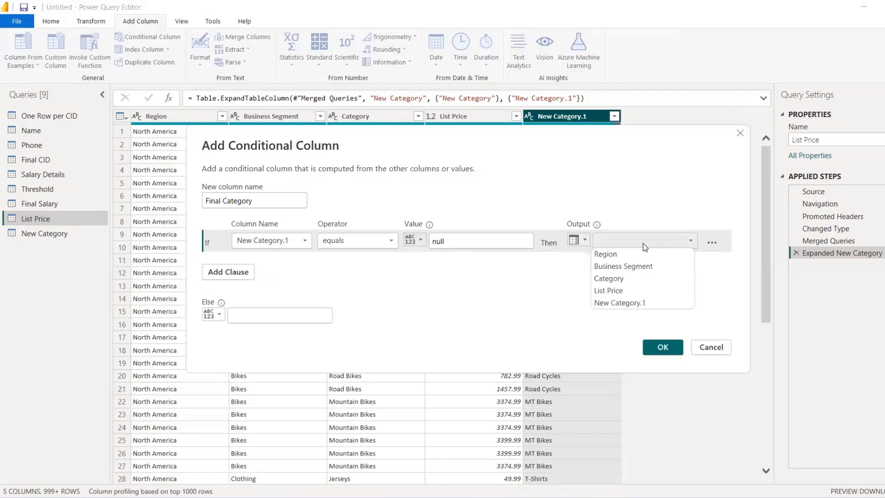
click(629, 278)
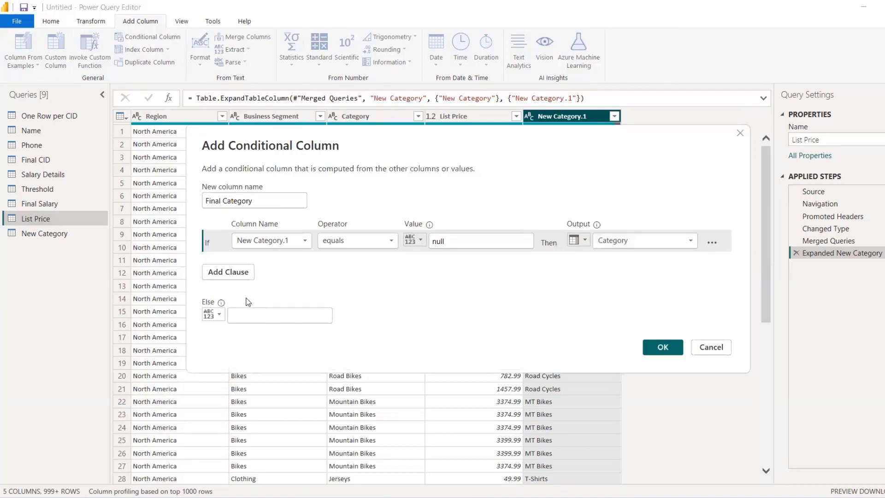
click(215, 314)
click(243, 341)
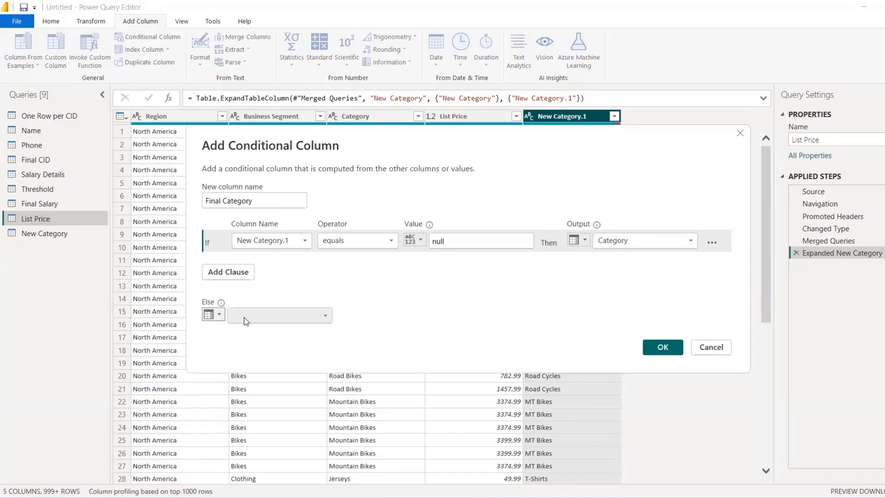
click(244, 317)
click(257, 378)
click(660, 352)
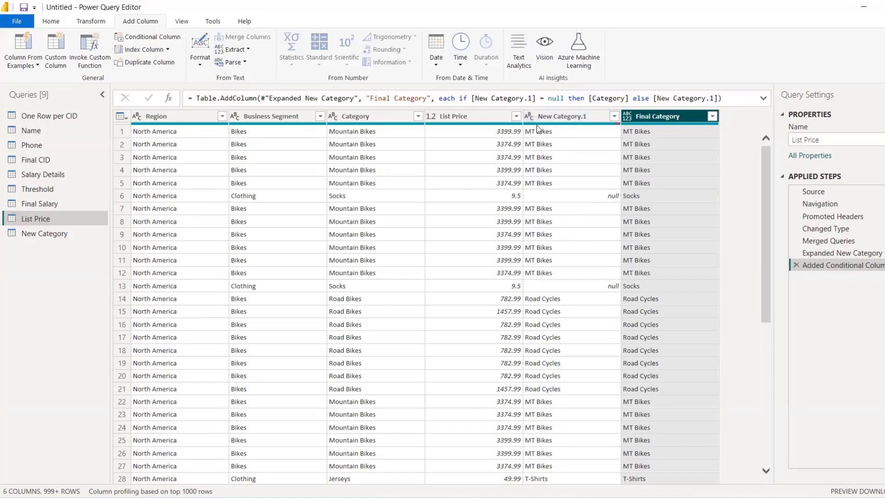
- Remove the Category and New Category.1 columns from the List Price query
click(368, 115)
ctrl+click(559, 115)
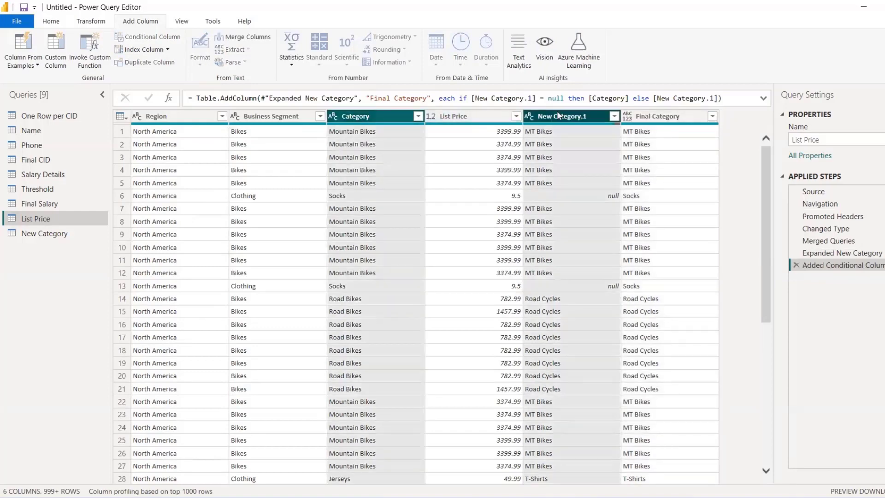
key(Delete)
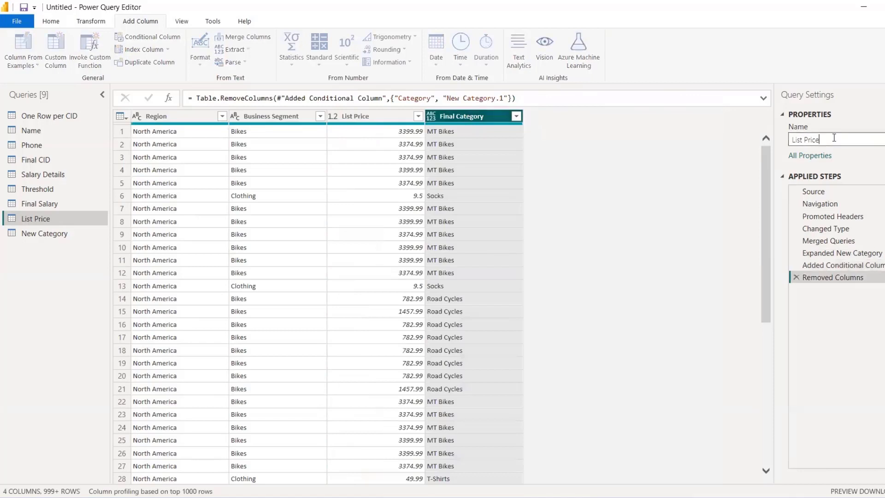
- Rename the List Price query as Final List Price
double_click(836, 140)
text(Final)
key(Return)
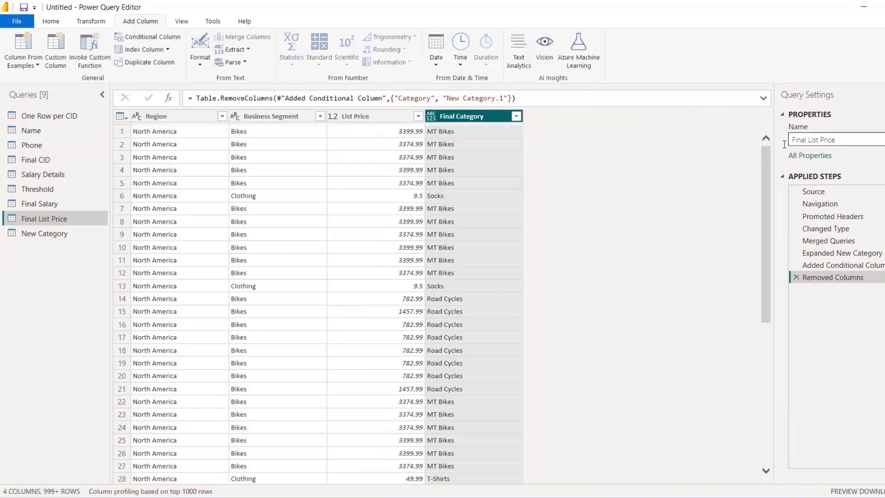
- Switch to the Excel workbook and go to the Category header on the List Price sheet
key(alt+Tab)
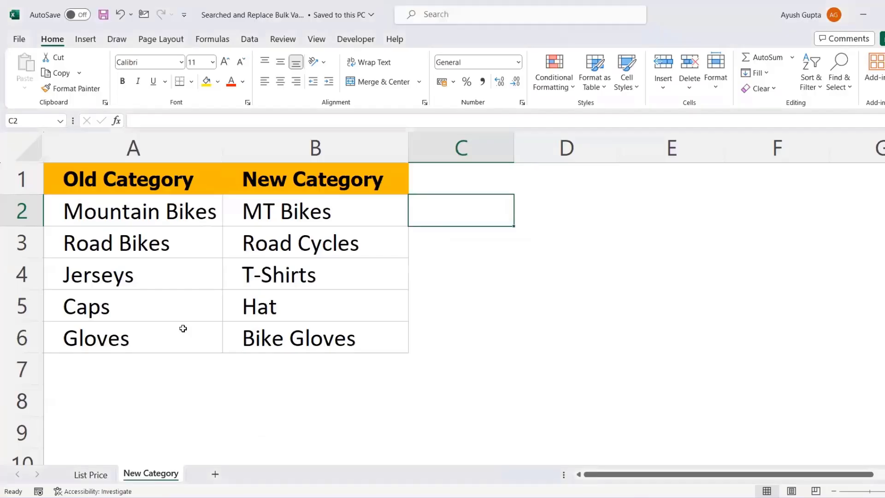
key(ctrl+Page_Up)
key(ctrl+Home)
key(ctrl+Down)
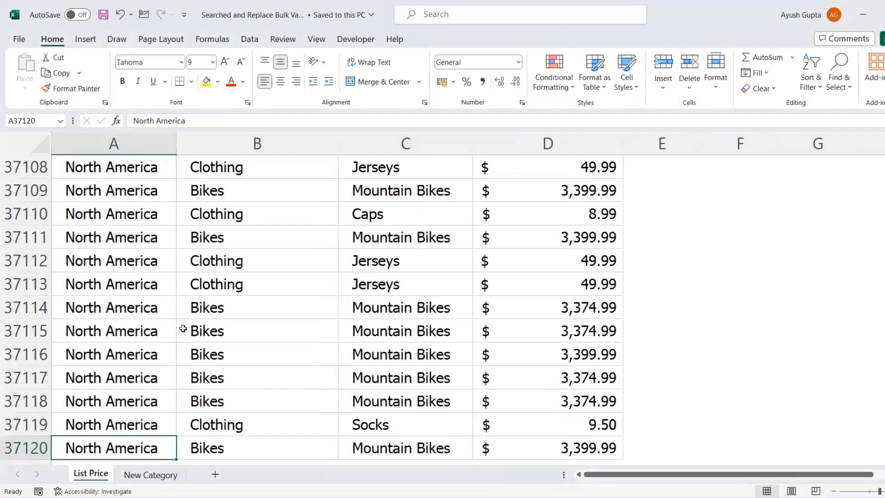
key(Right)
key(Right)
key(ctrl+Up)
- Filter the List Price sheet's Category column to Touring Bikes only
key(alt+Down)
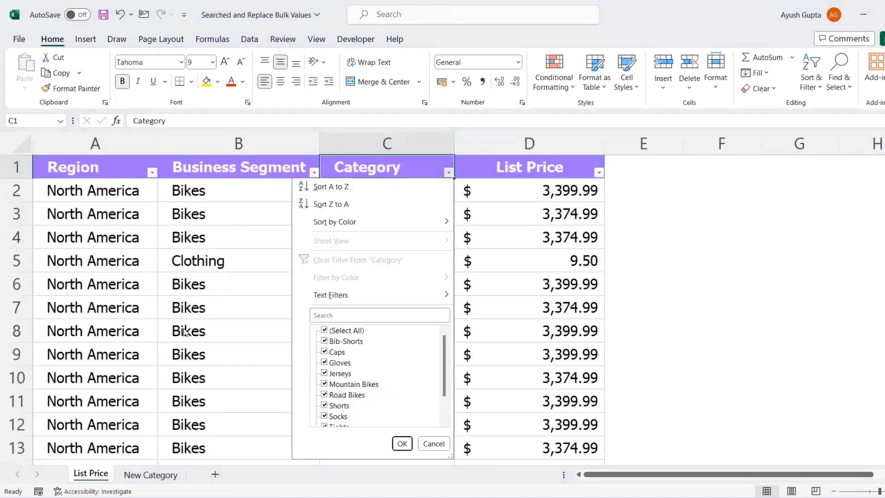
key(Up)
key(space)
key(Down)
key(Down)
key(Down)
key(Down)
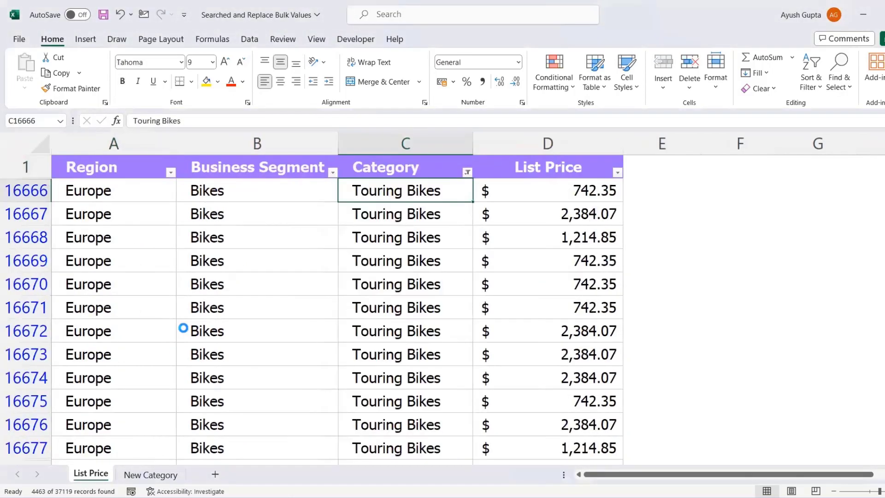
- Copy a Touring Bikes category cell into A7 of the New Category sheet, below Gloves in the Old Category column
key(ctrl+c)
key(ctrl+Page_Down)
key(Left)
key(Left)
key(Down)
key(Down)
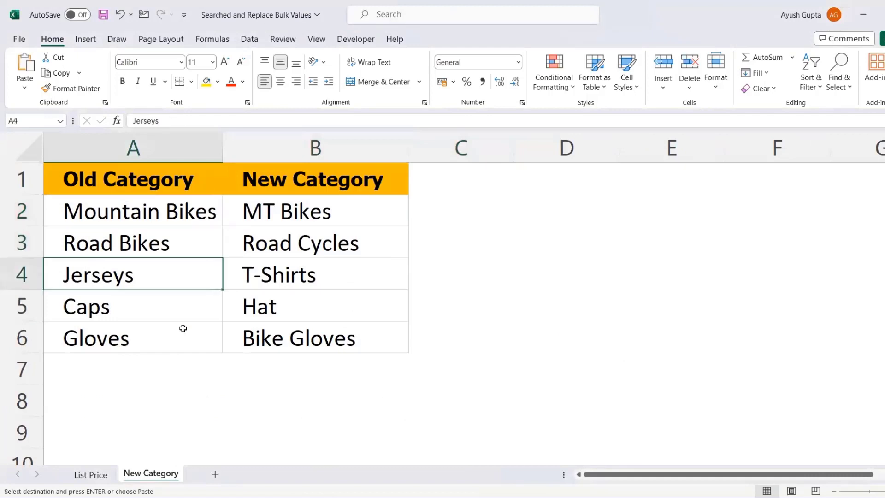
key(Down)
key(Down)
key(Down)
key(ctrl+alt+v)
key(Return)
- Enter T Bikes in B7 as the new category for Touring Bikes and save the workbook
key(Right)
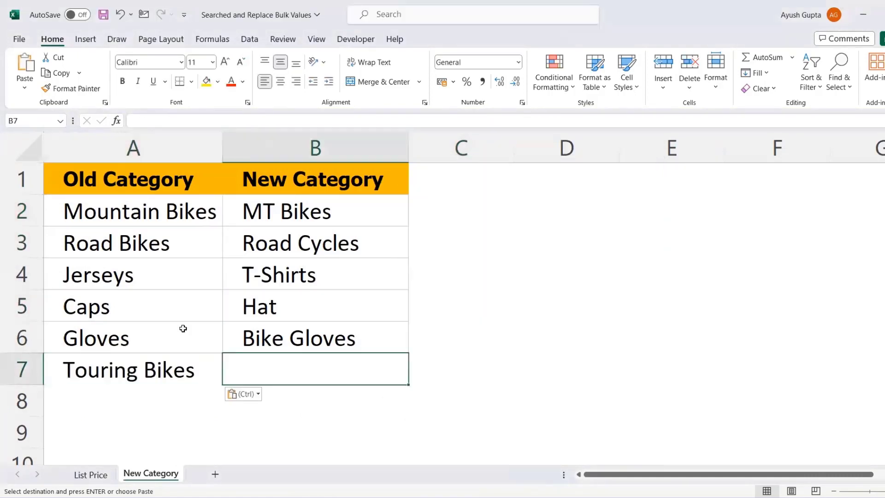
text(T)
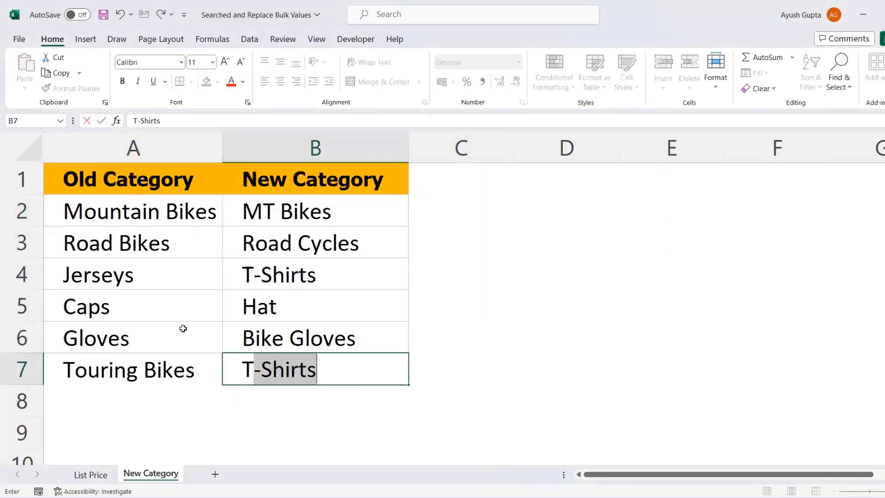
key(BackSpace)
key(BackSpace)
key(BackSpace)
key(BackSpace)
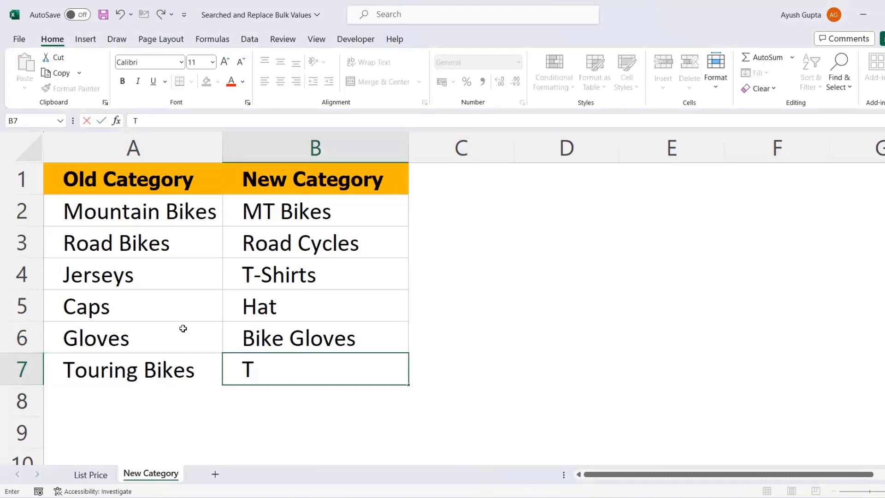
text(Bikes)
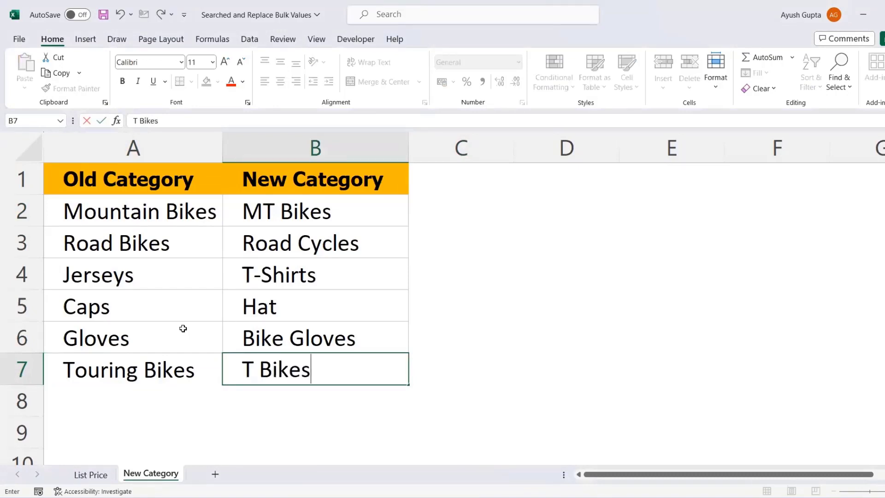
key(Return)
key(ctrl+s)
- Switch to the Power Query Editor and refresh the preview of the Final List Price query
key(alt+Tab)
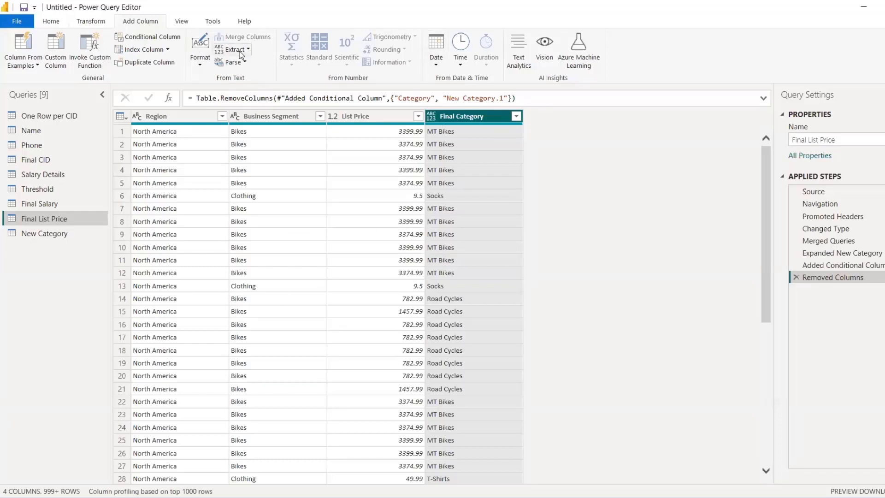
click(50, 21)
click(234, 65)
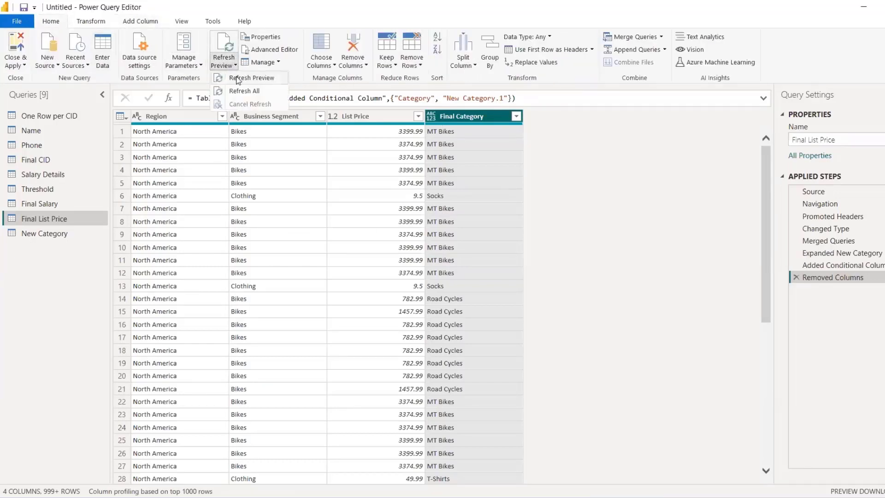
click(238, 78)
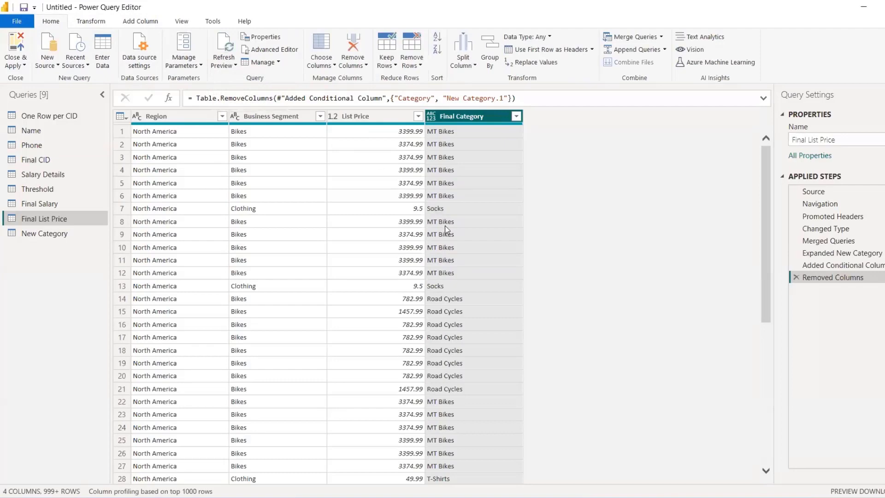
- At the Added Conditional Column step of Final List Price, load all Category values and filter the Category column to a single category
scroll(466, 297, down, 9)
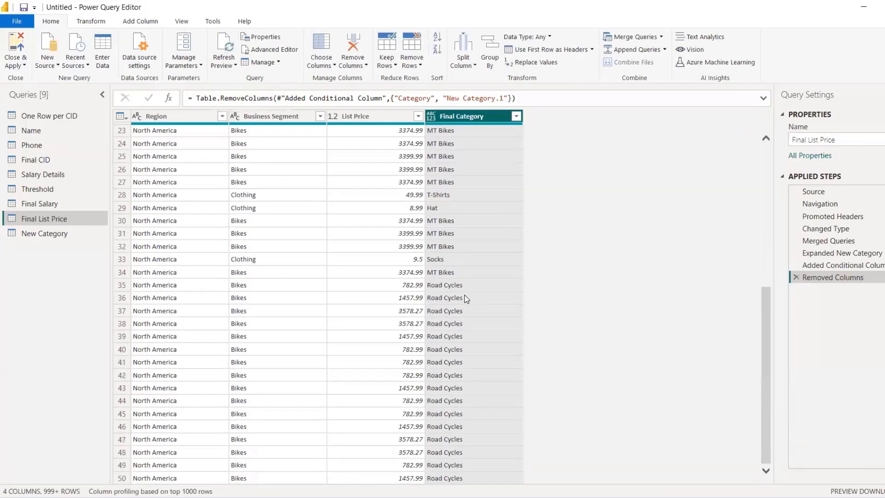
scroll(466, 296, down, 4)
click(845, 265)
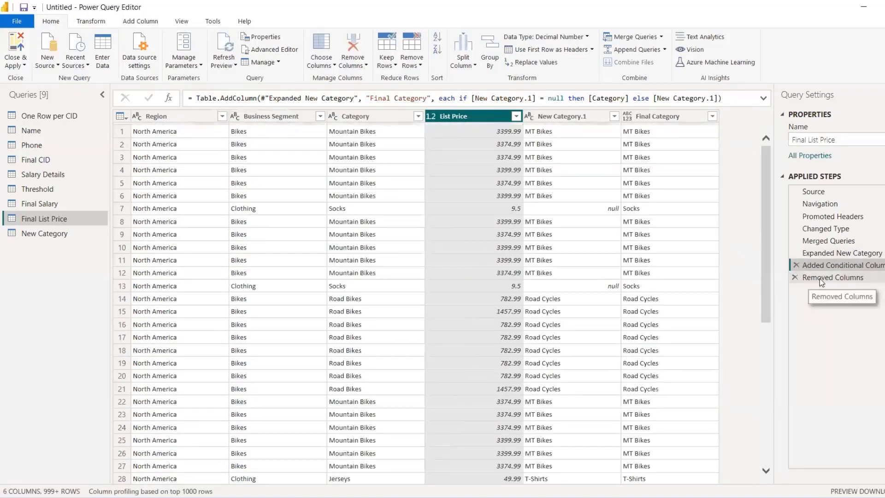
scroll(528, 265, down, 7)
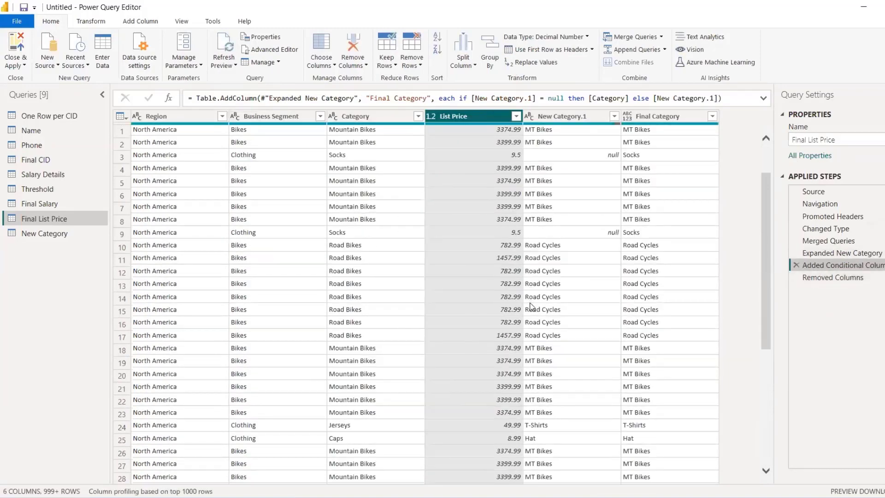
scroll(531, 306, down, 4)
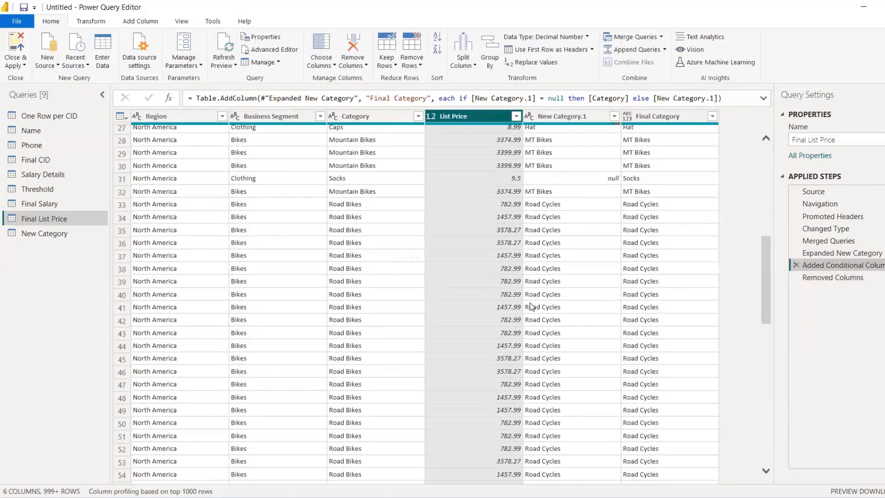
click(418, 116)
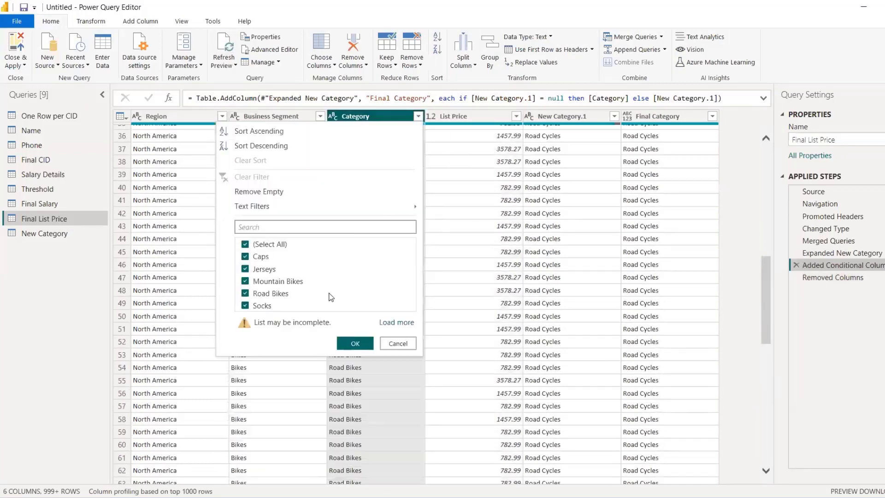
click(397, 323)
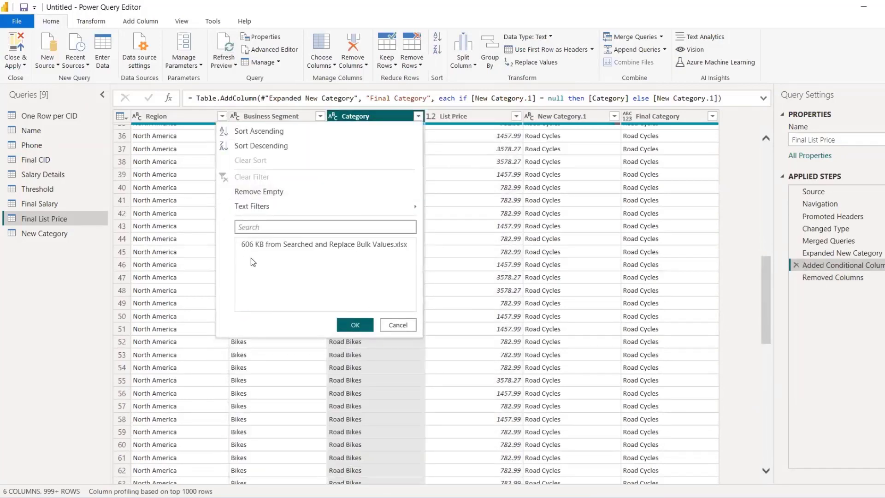
click(245, 244)
click(246, 367)
click(356, 399)
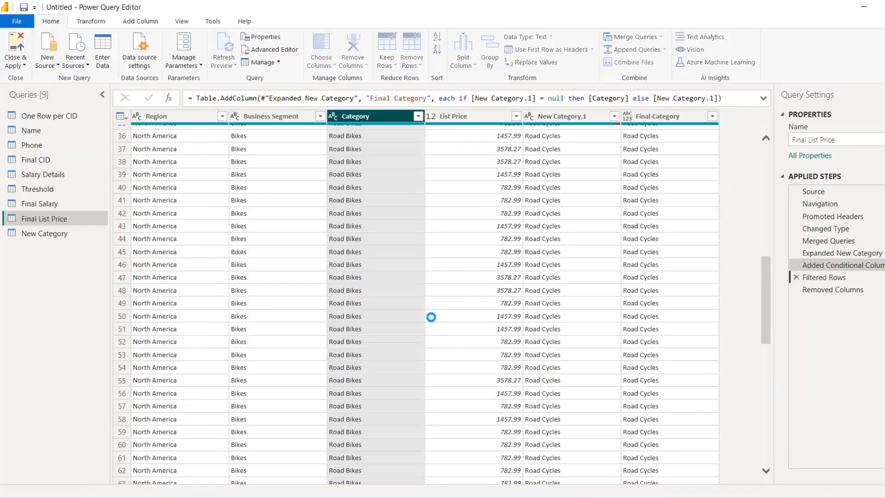